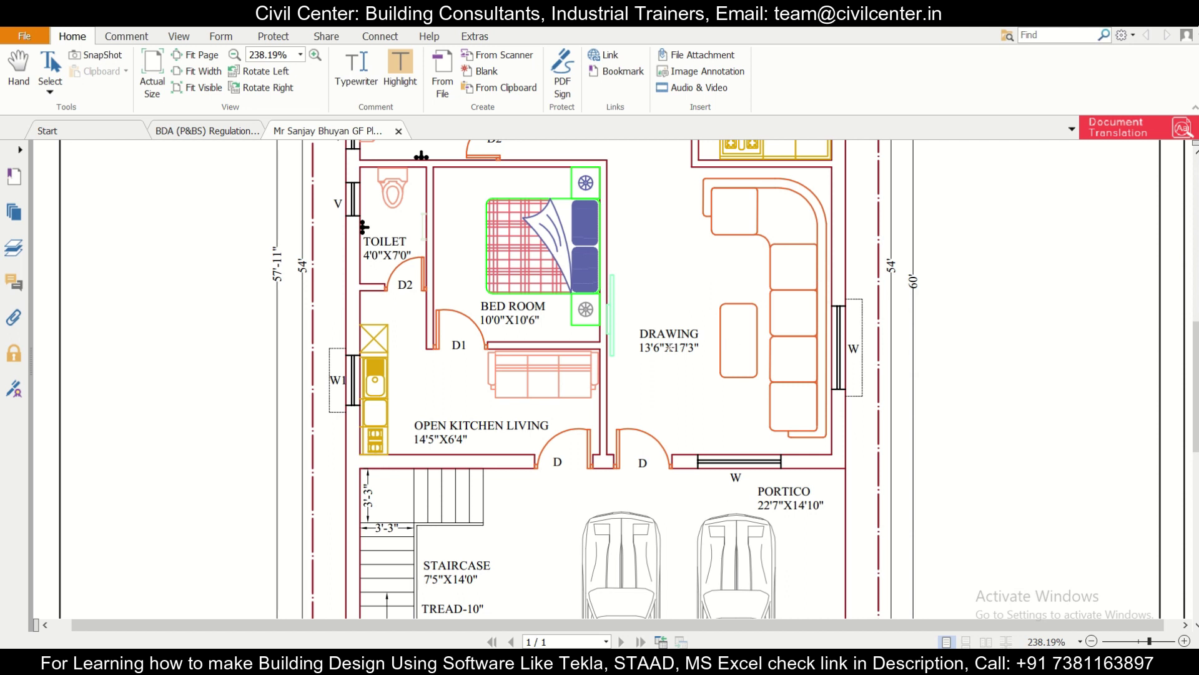
- Review the ground-floor plan PDF, then switch to the BDA Regulations document at page 49
scroll(657, 336, "up", 8)
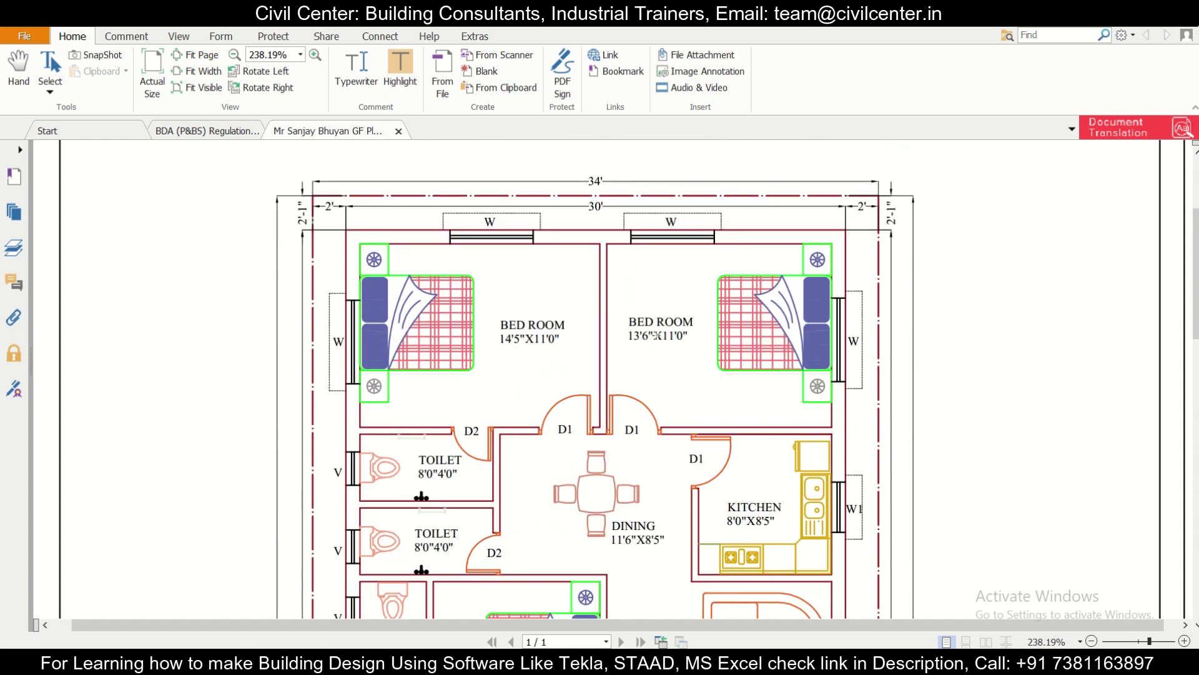
scroll(656, 335, "down", 5)
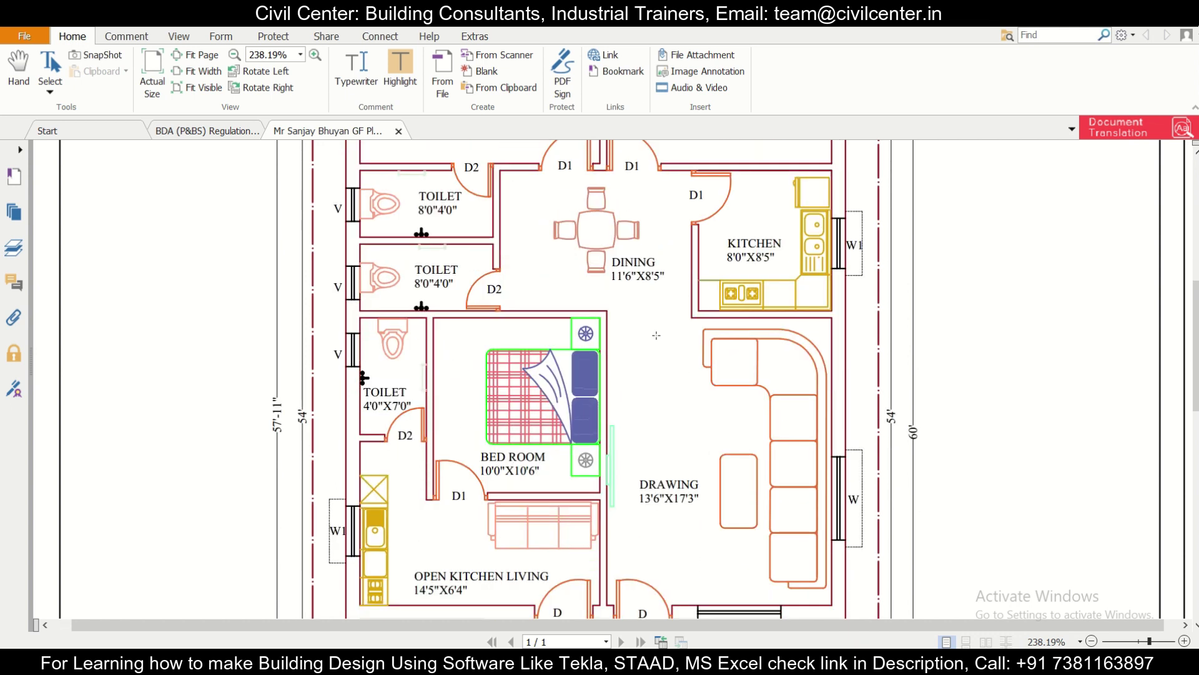
scroll(656, 335, "down", 2)
scroll(657, 335, "down", 2)
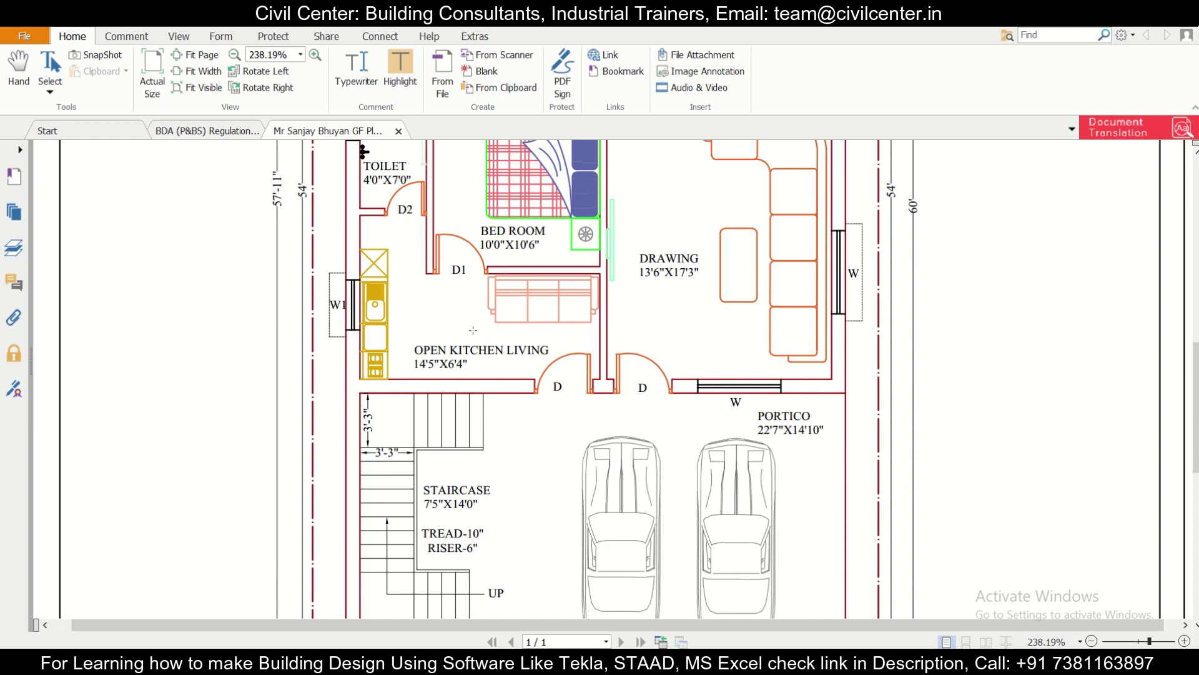
left_click(215, 132)
- Add a blue typewriter label reading 'FAR' beside Table No. 7
scroll(166, 475, "up", 2, "ctrl")
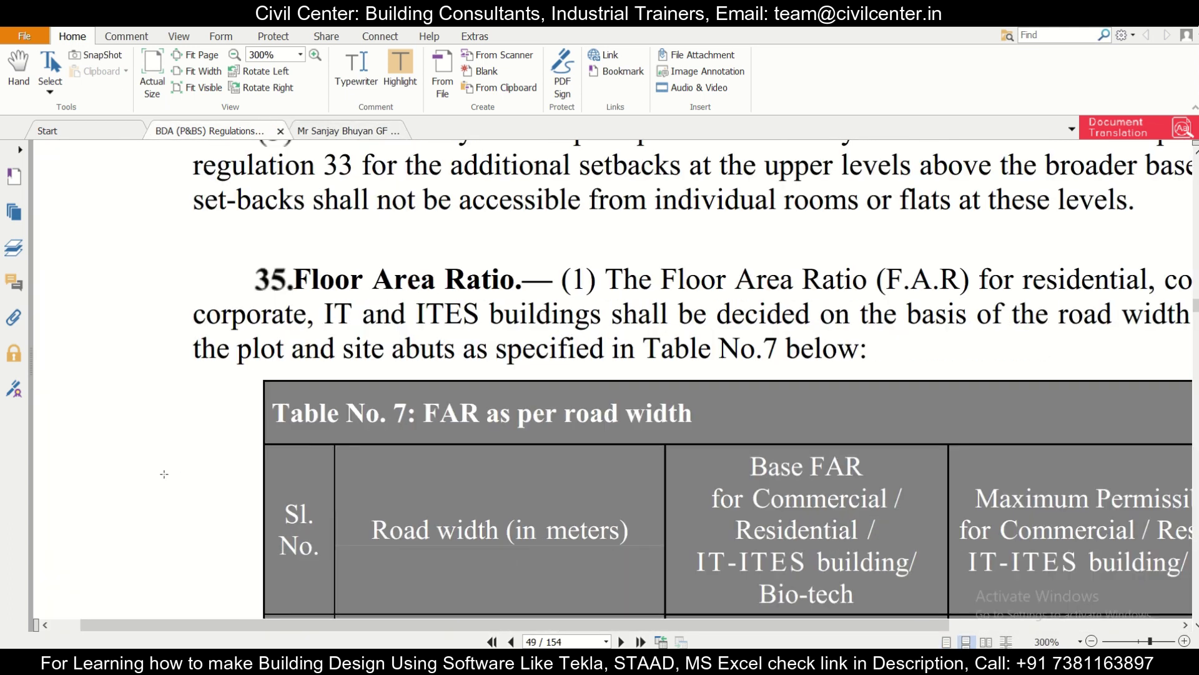
scroll(87, 439, "up", 5, "ctrl")
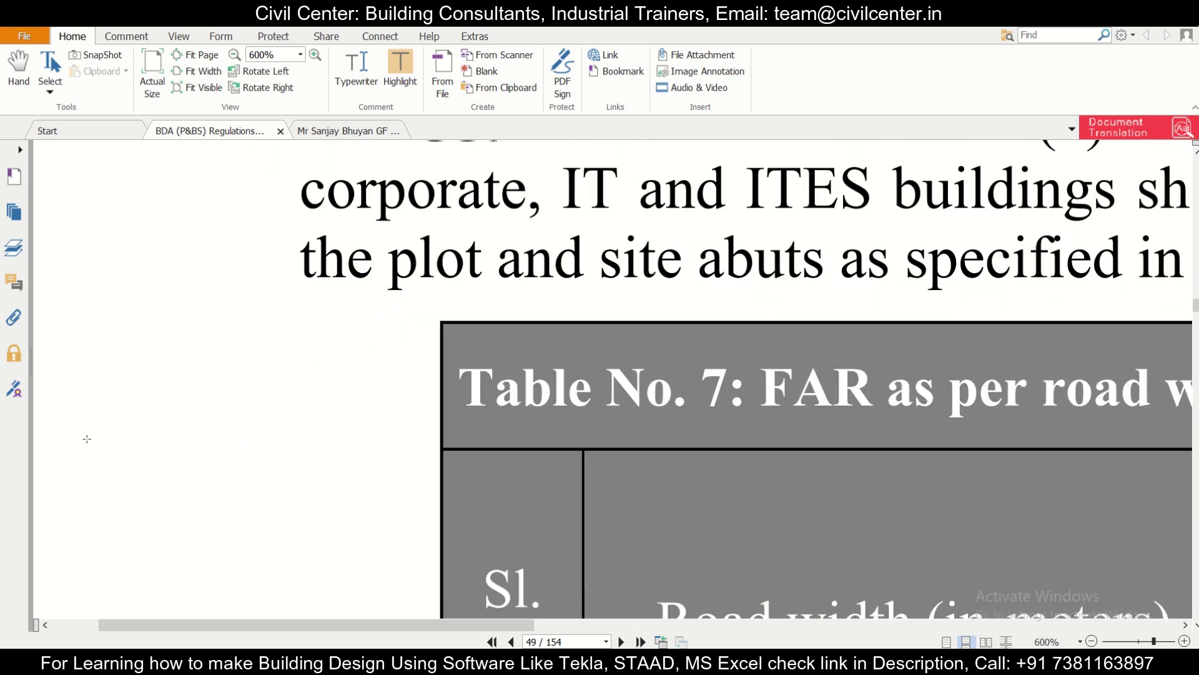
left_click(356, 66)
left_click(225, 308)
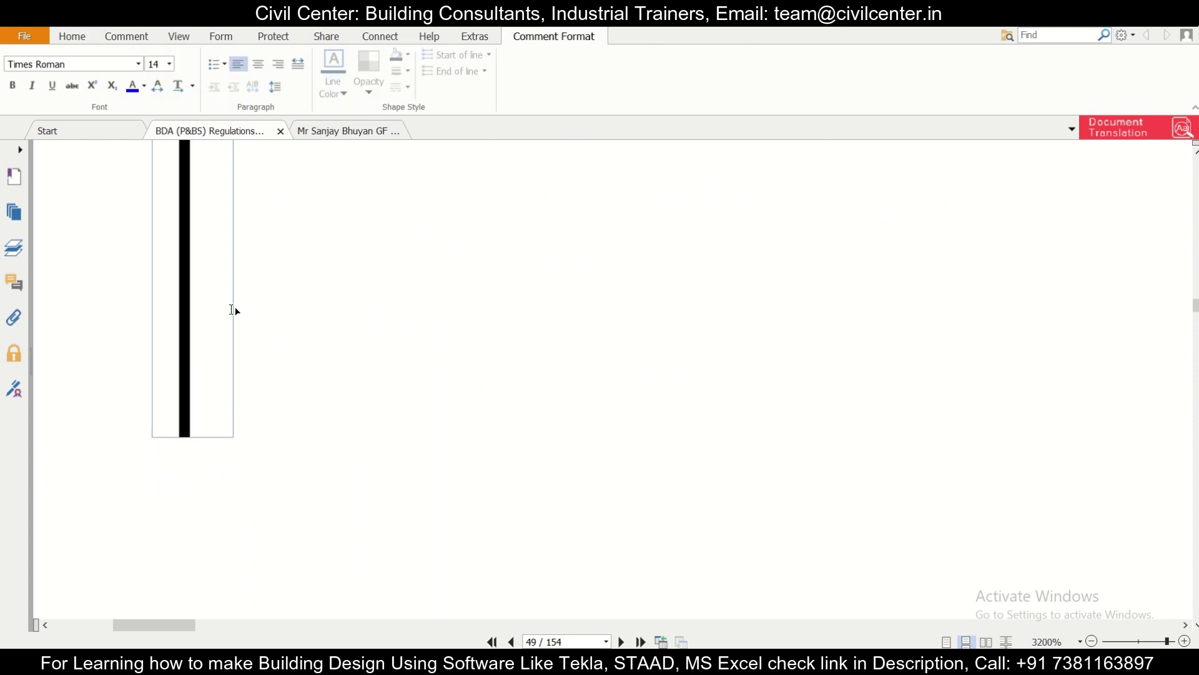
scroll(258, 309, "down", 1, "ctrl")
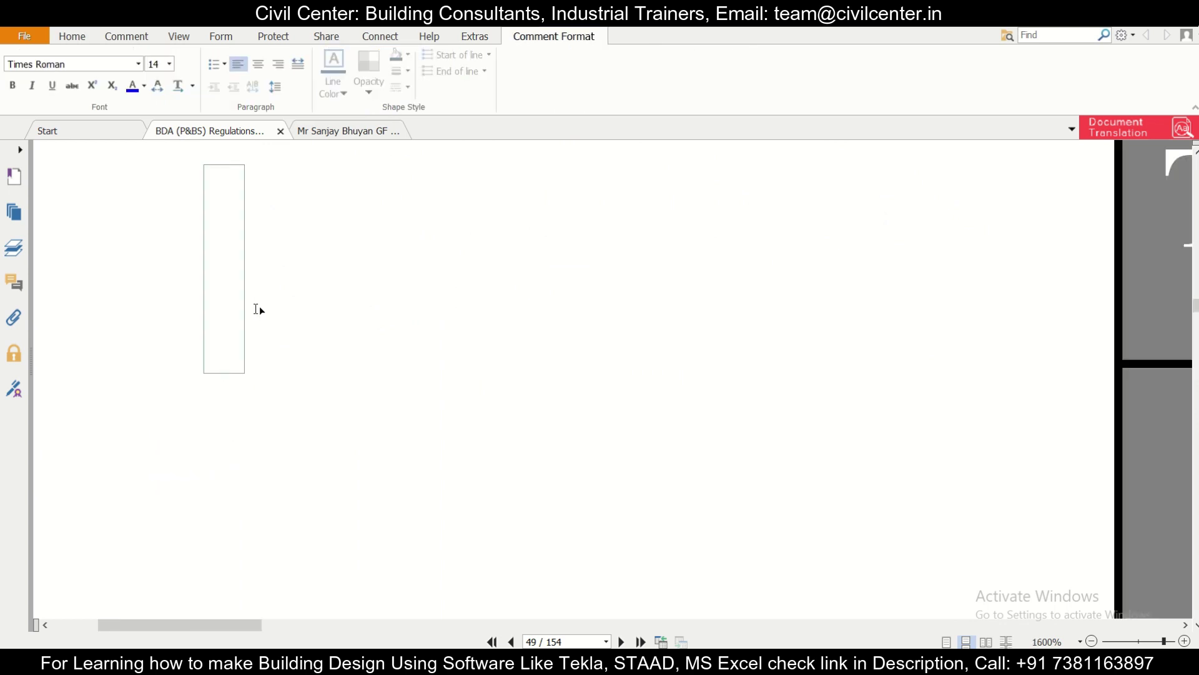
type("FAR")
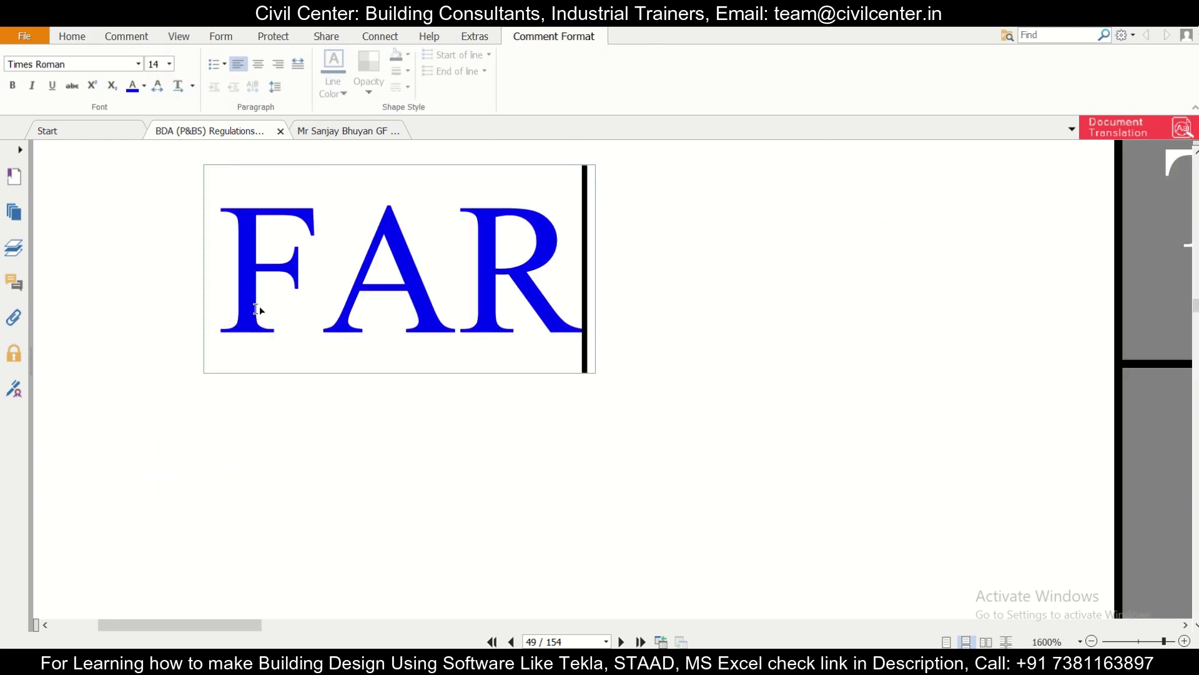
type("=")
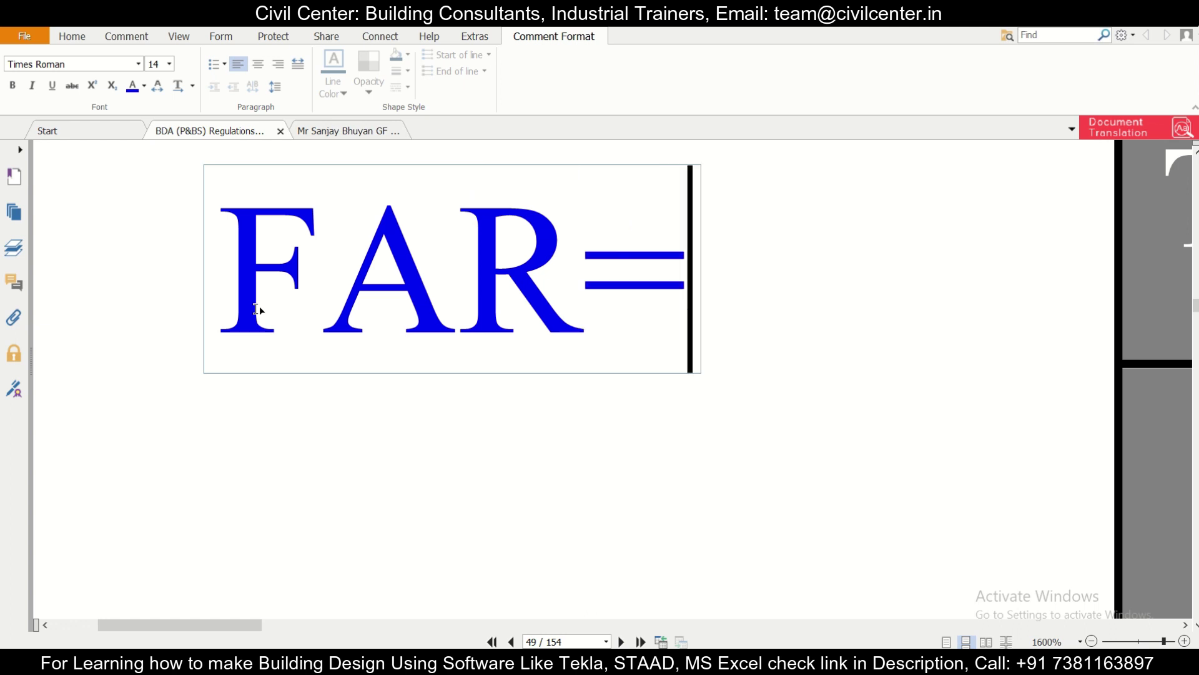
key("BackSpace")
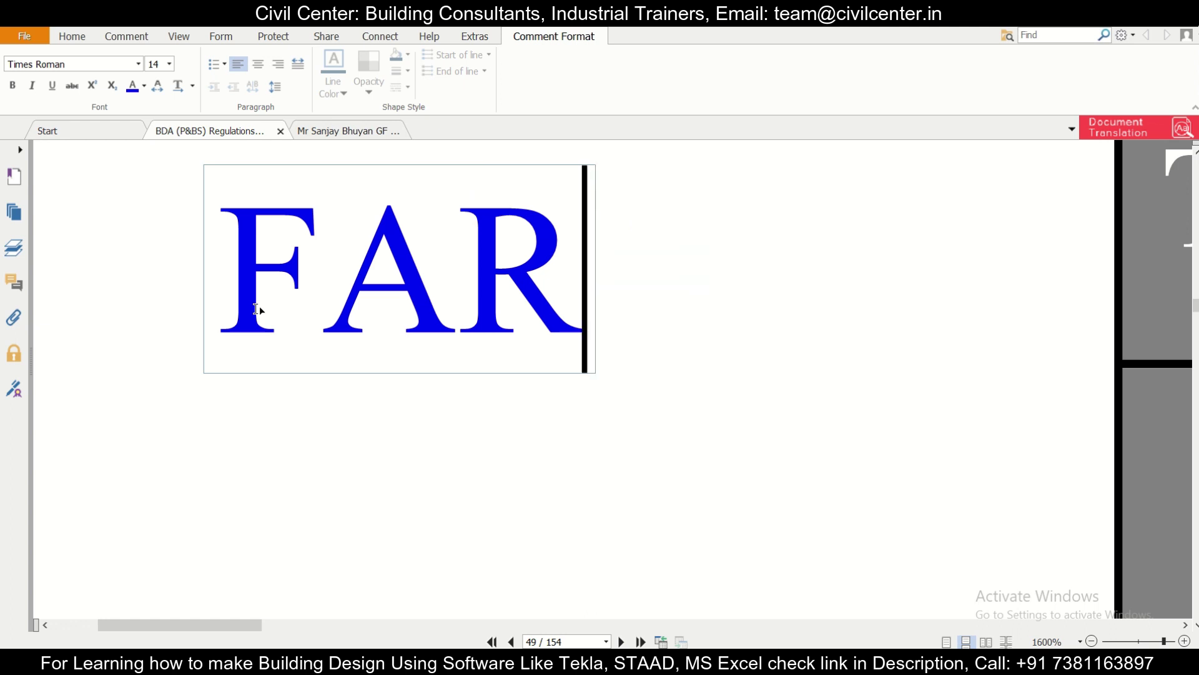
- Add a note below reading 'Builtup Area=' with 'FAR x Plot Area' on a second line
scroll(260, 307, "down", 3, "ctrl")
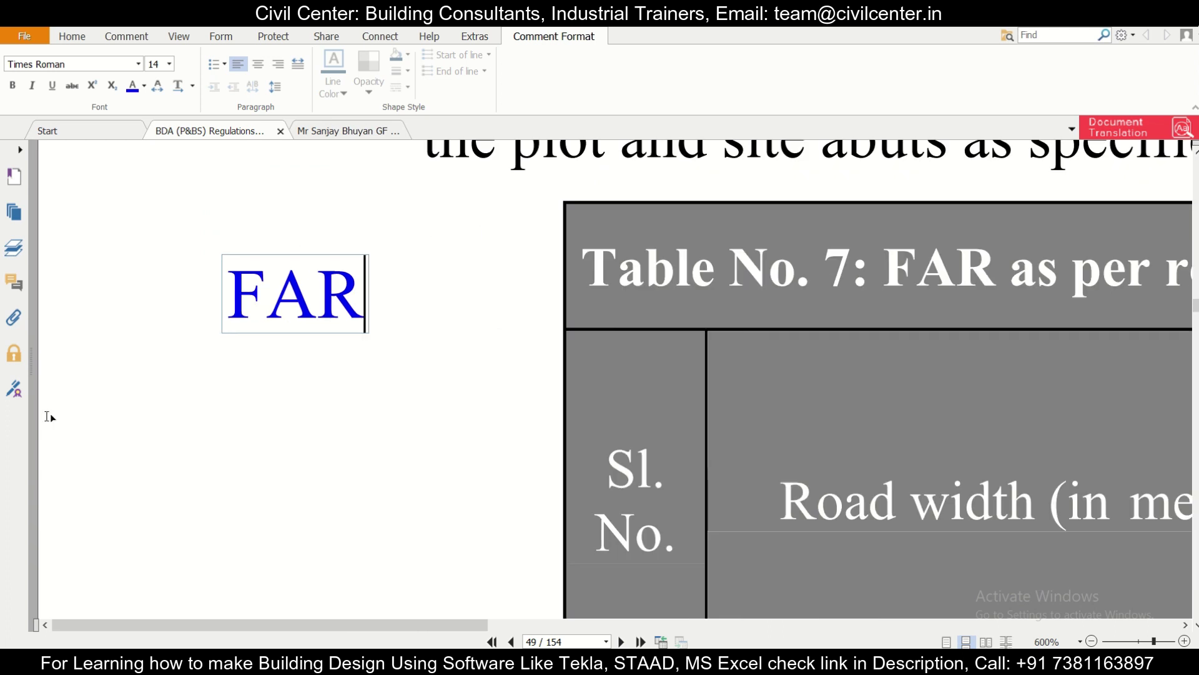
left_click(76, 413)
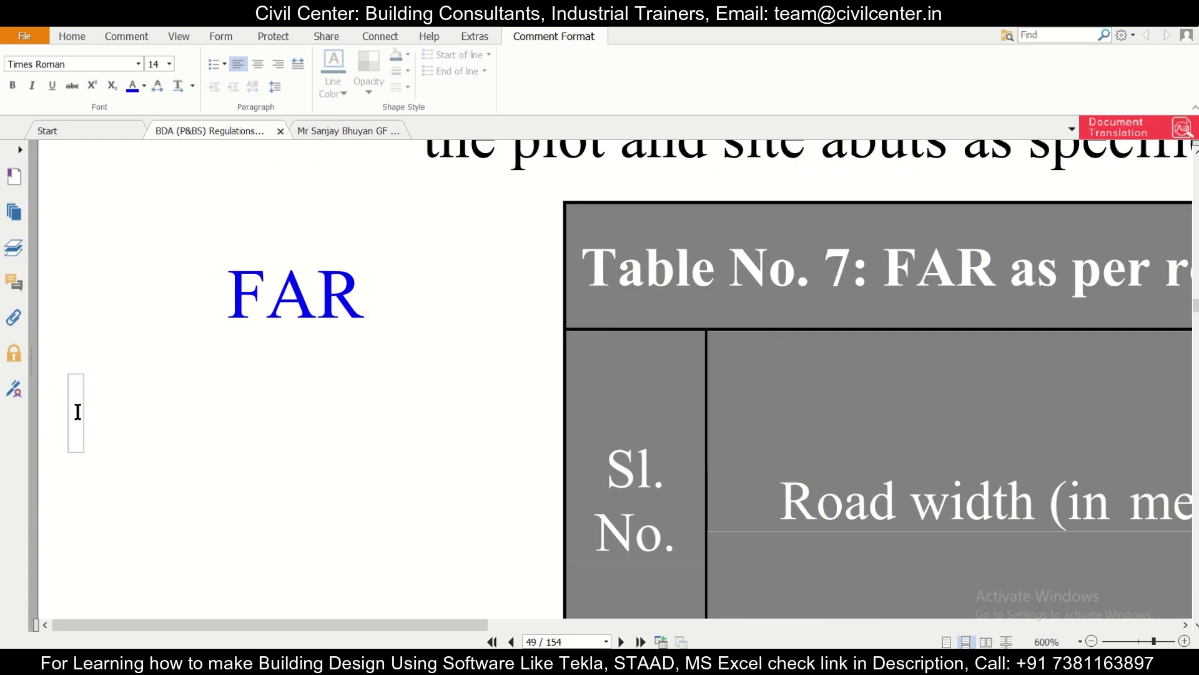
type("Bui")
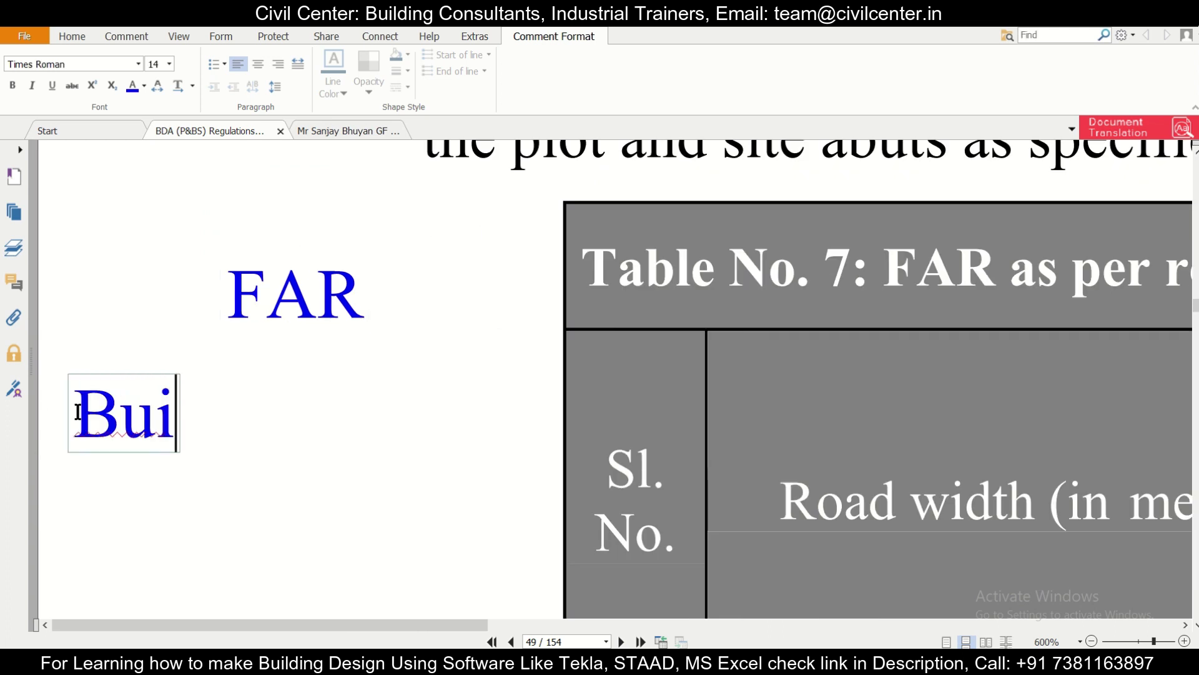
type("ltup")
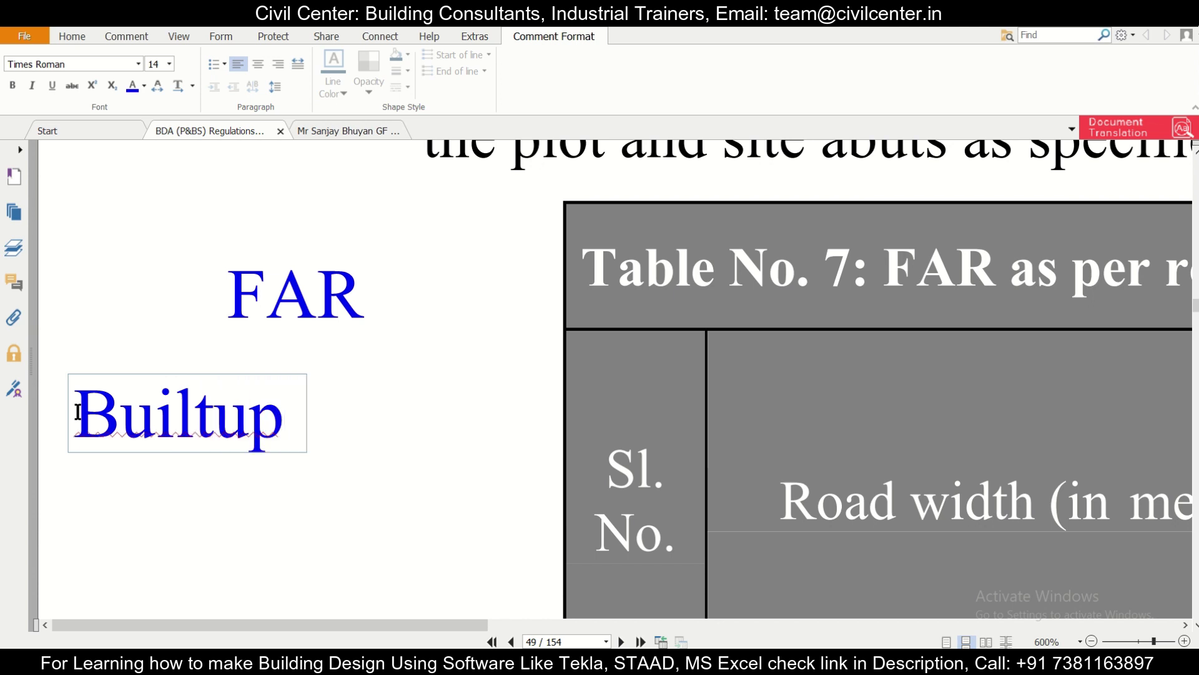
type(" Area=")
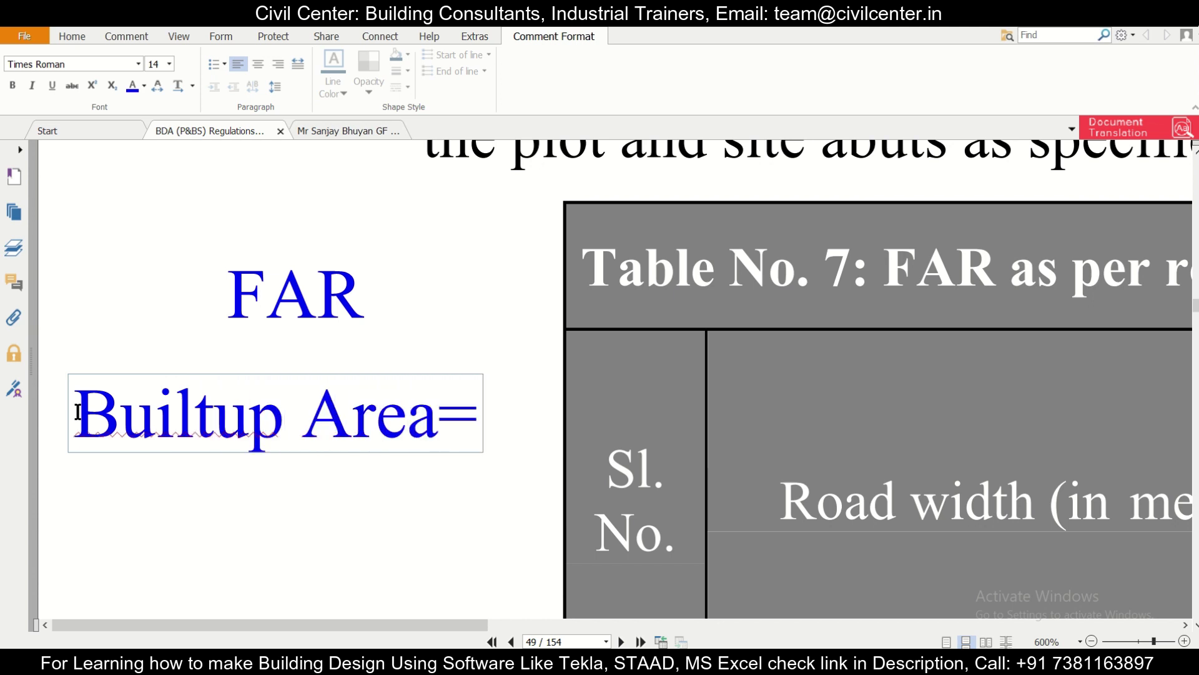
key("Return")
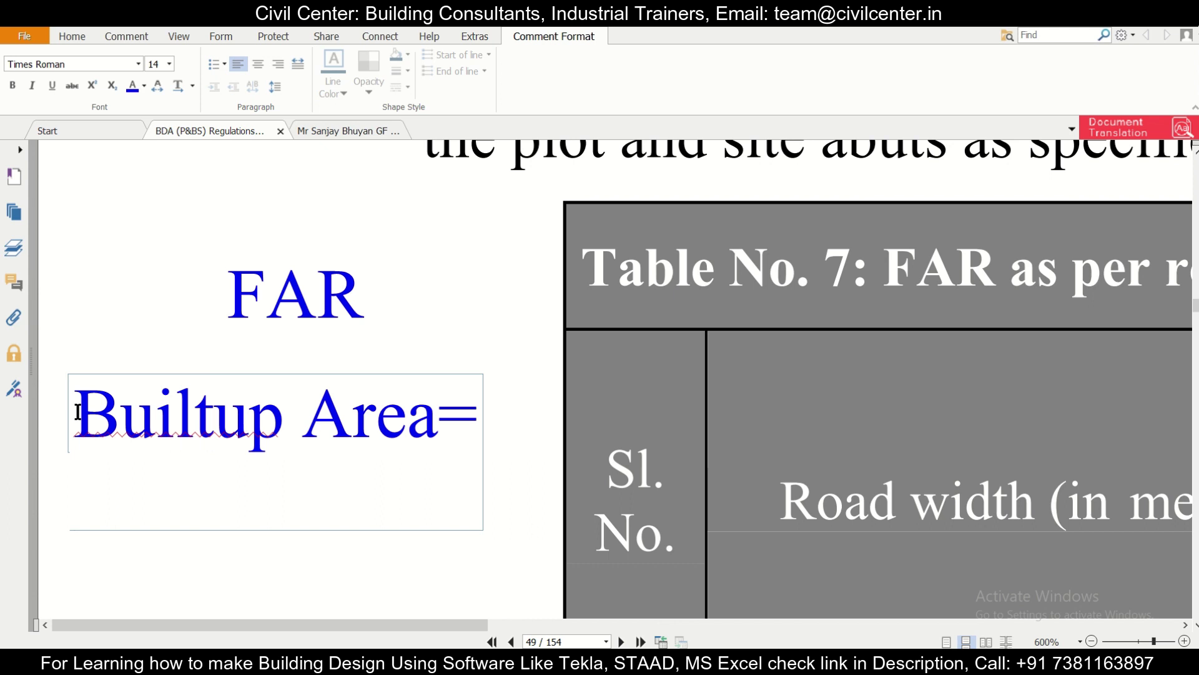
type("FAR x ")
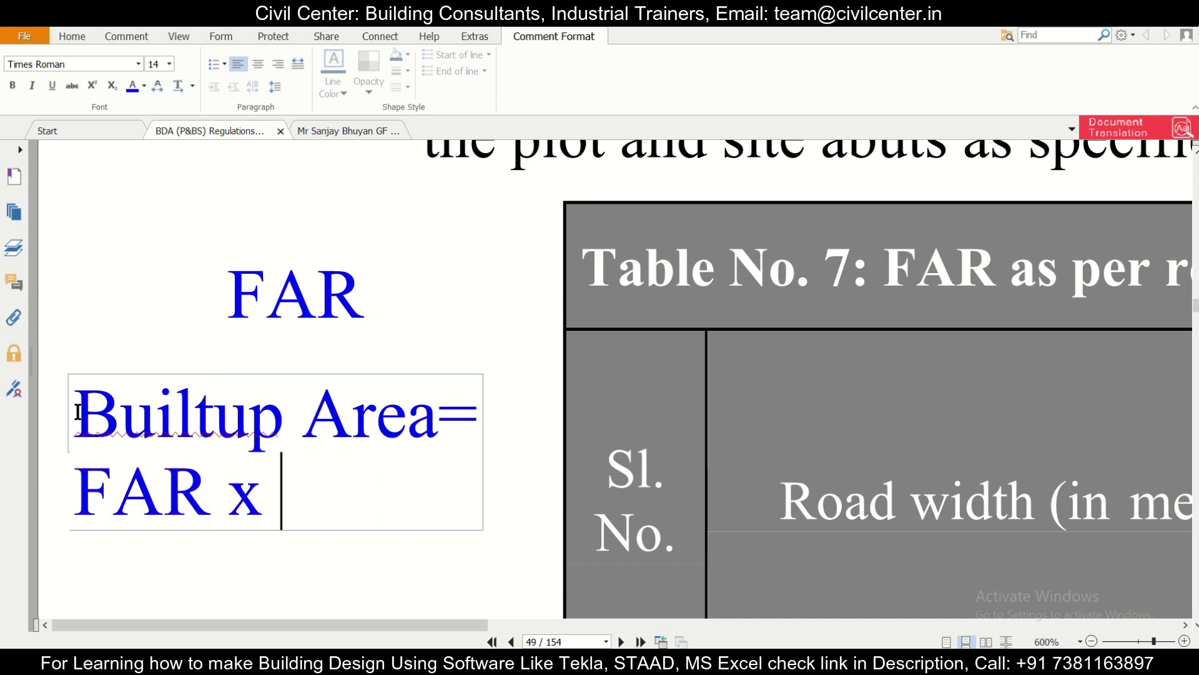
type("Pl")
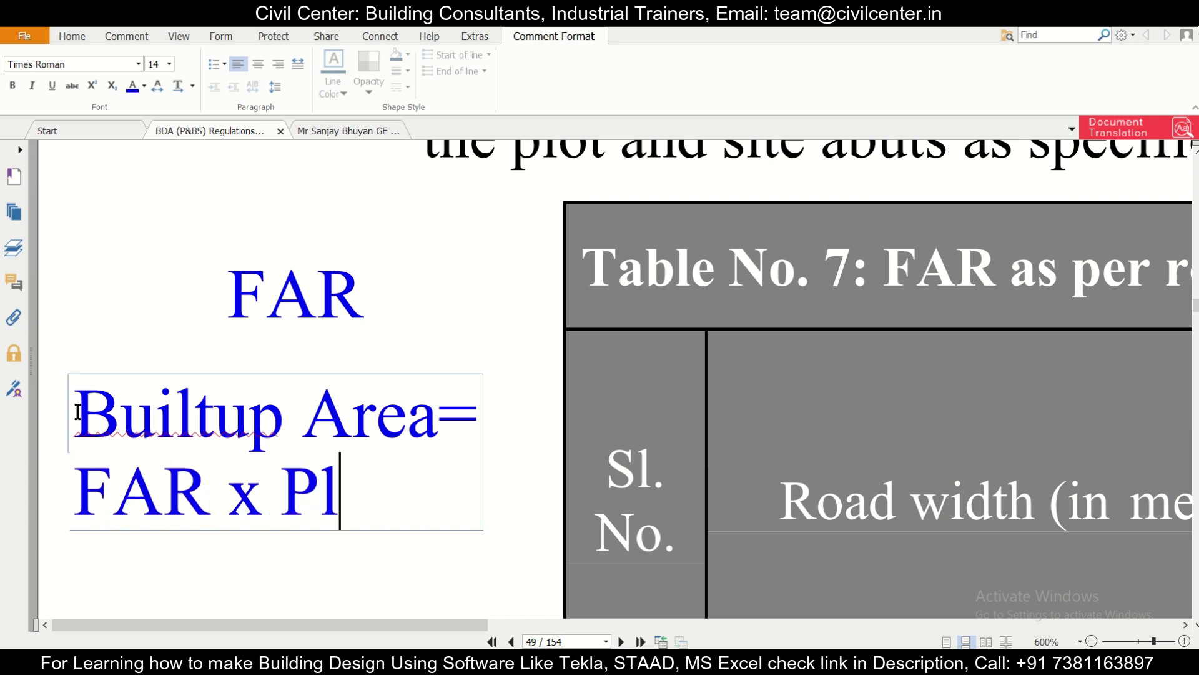
type("ot Ar")
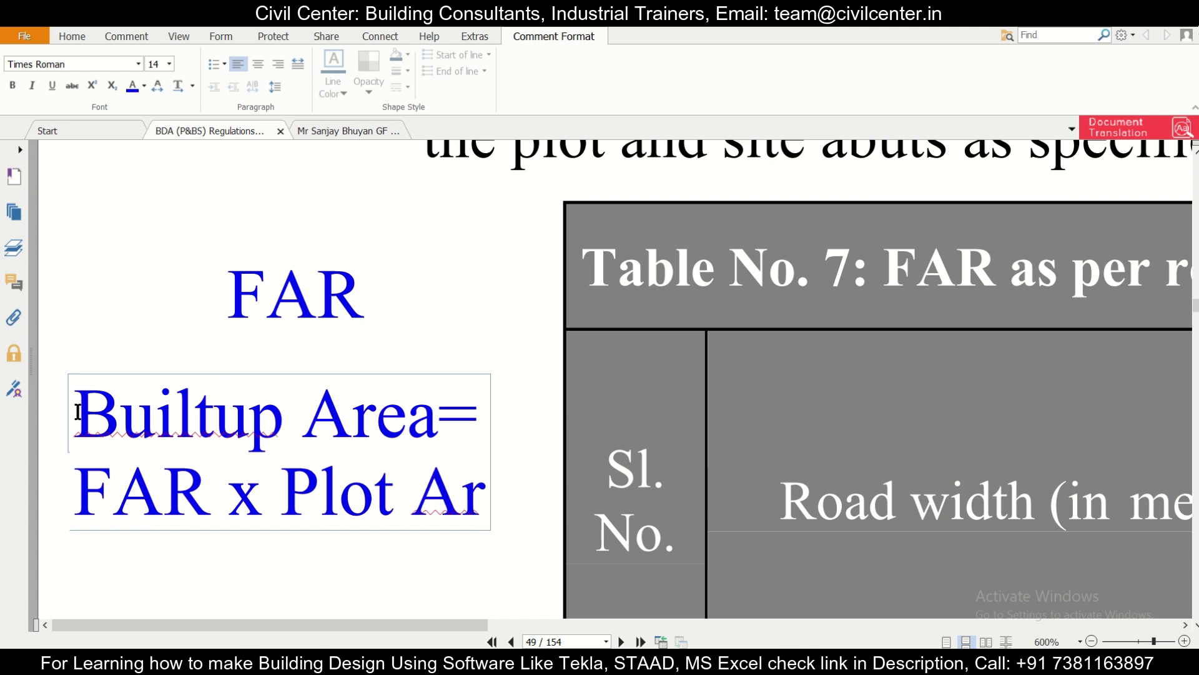
type("ea")
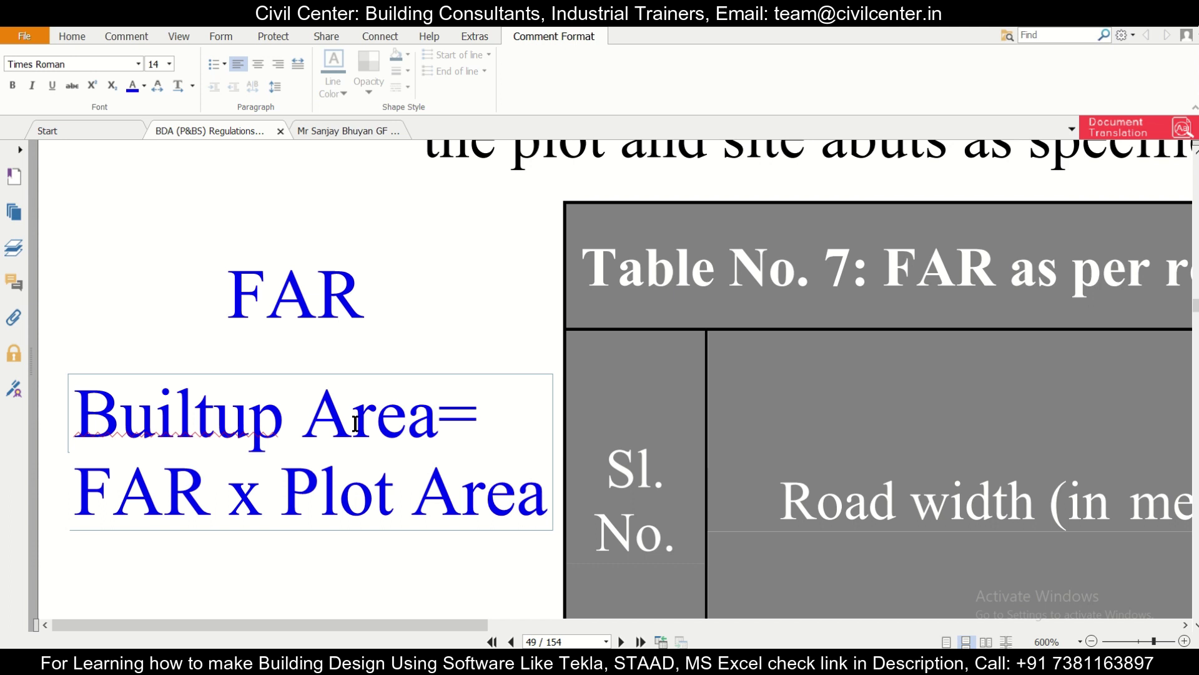
scroll(314, 505, "down", 3)
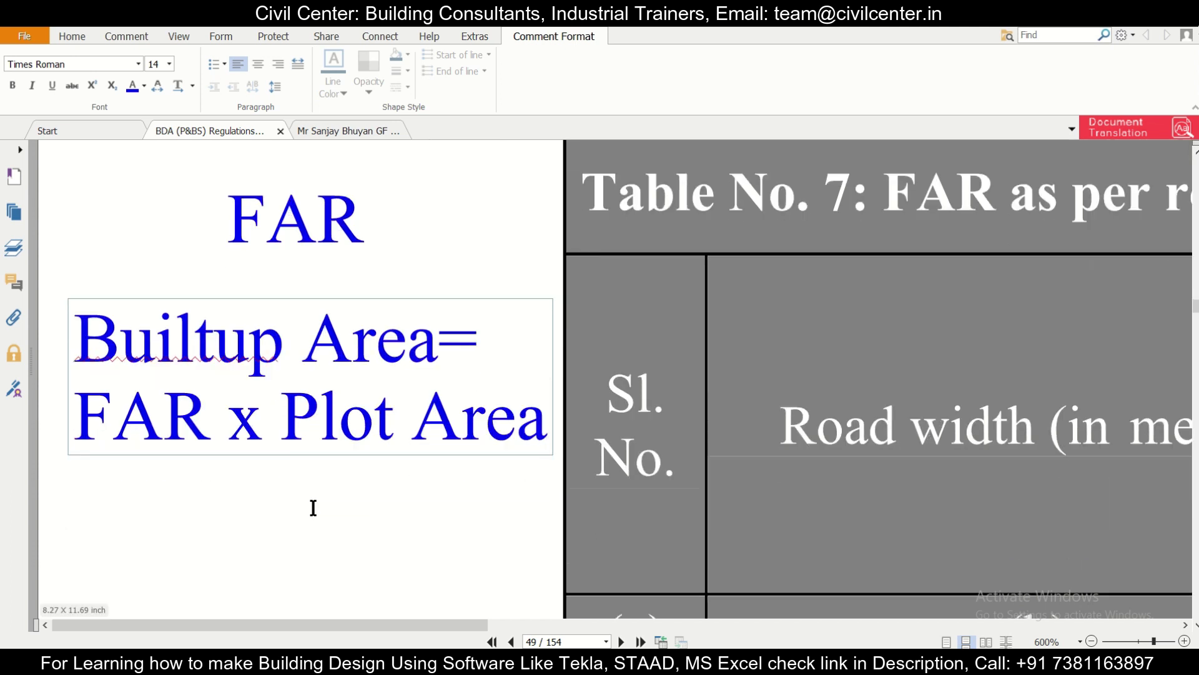
scroll(316, 506, "down", 1)
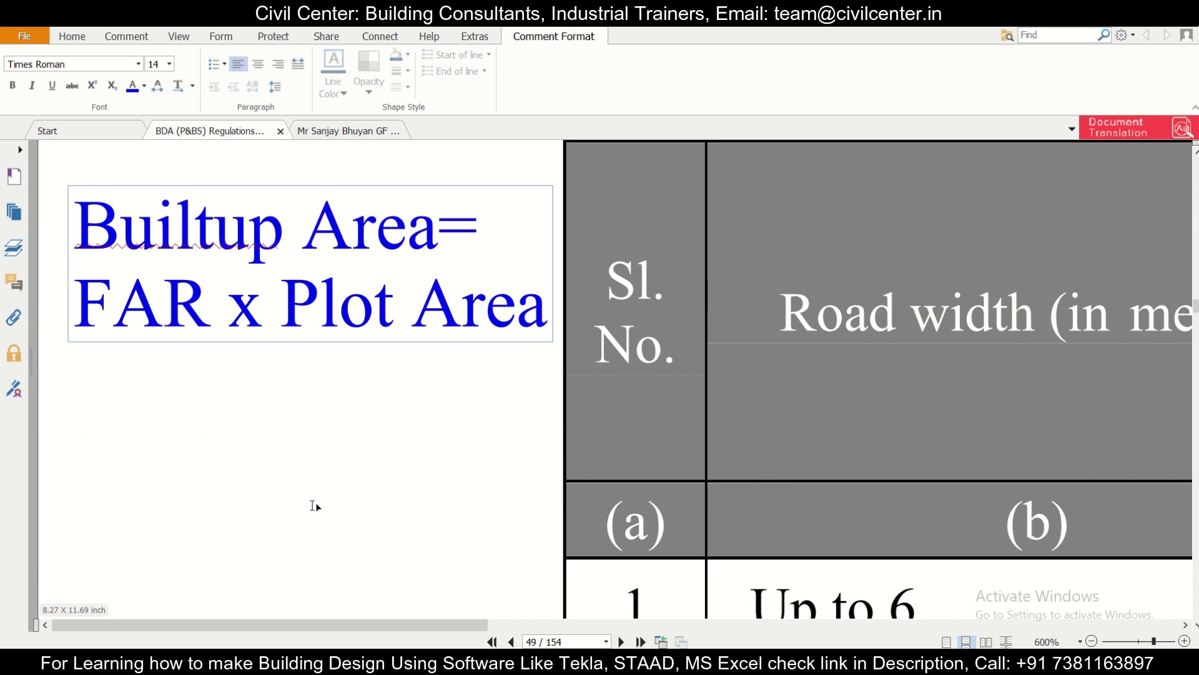
- Extend the note with lines 'FAR (Floor Area Ratio)=' and 'Builtup Area/Plot Area'
key("Return")
key("Return")
type("FAR (Floor Area")
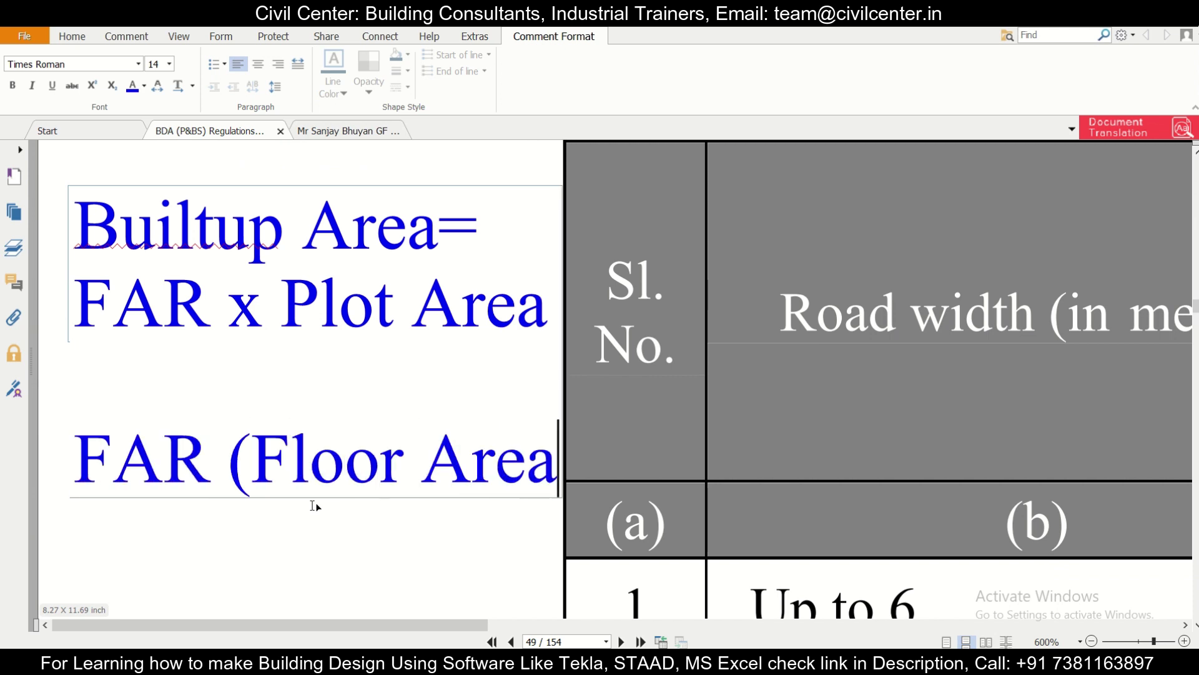
type(" Ratio)=")
key("Return")
left_click_drag(437, 188, 73, 187)
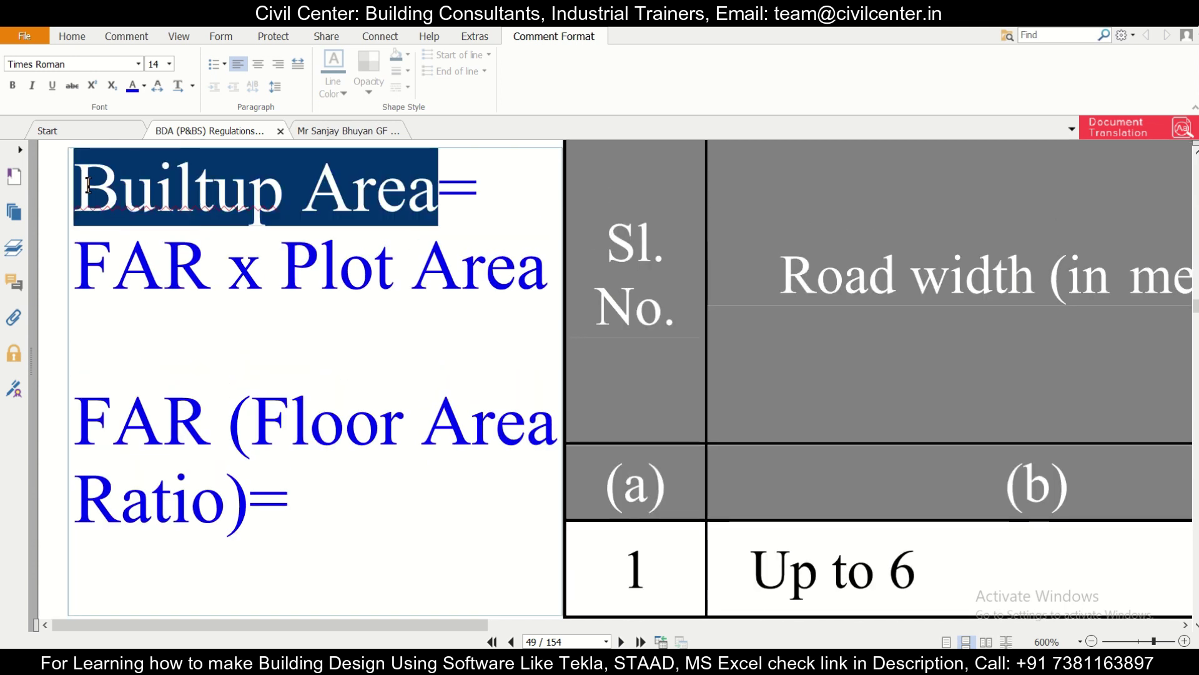
key("ctrl+c")
left_click(246, 558)
key("ctrl+v")
type("/")
left_click_drag(549, 268, 280, 268)
key("ctrl+c")
left_click(459, 575)
key("ctrl+v")
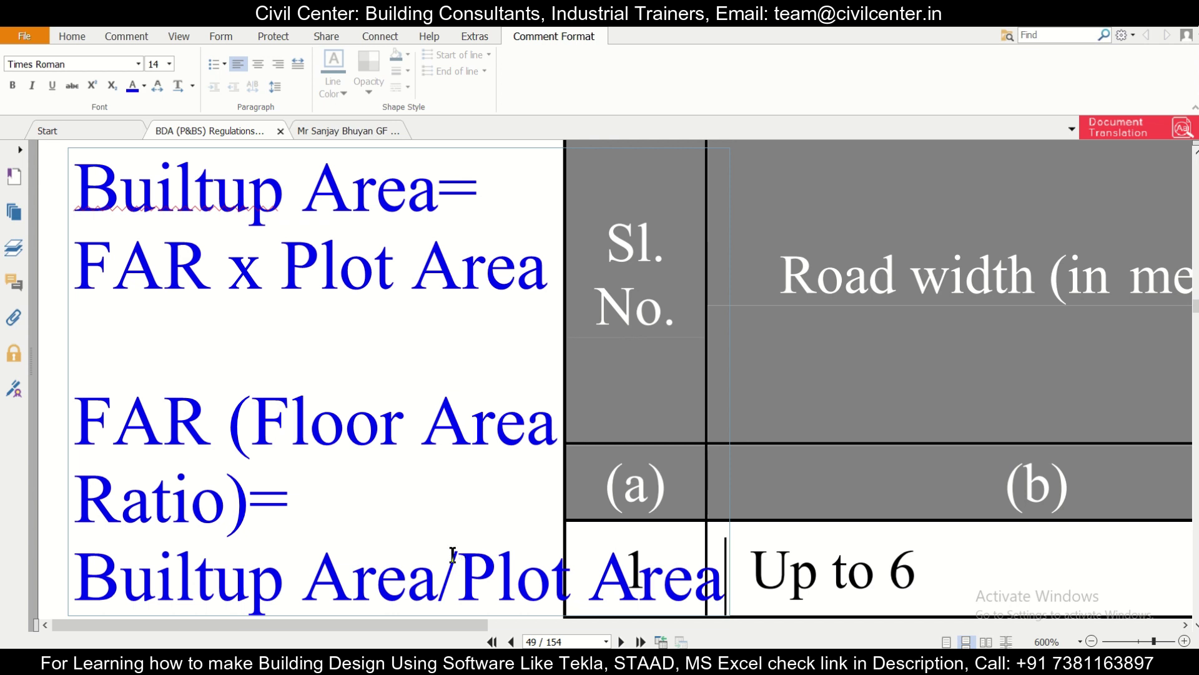
- Move the formula note up beside the table, then delete it
scroll(462, 531, "down", 2)
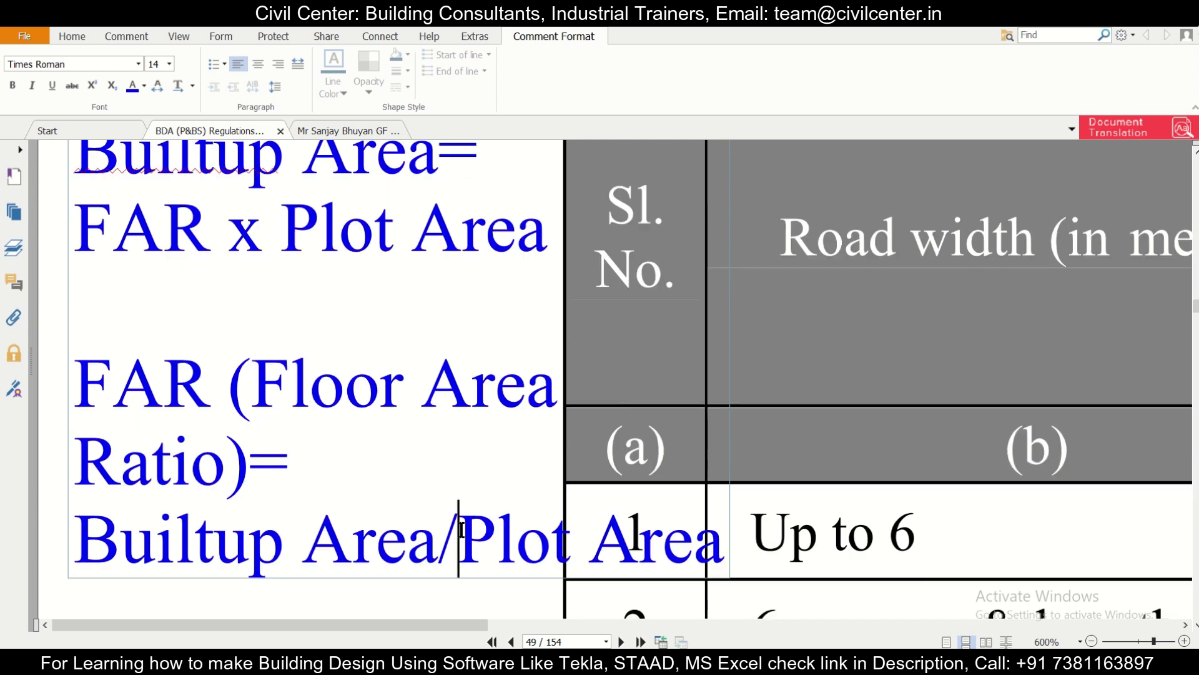
scroll(407, 489, "down", 2, "ctrl")
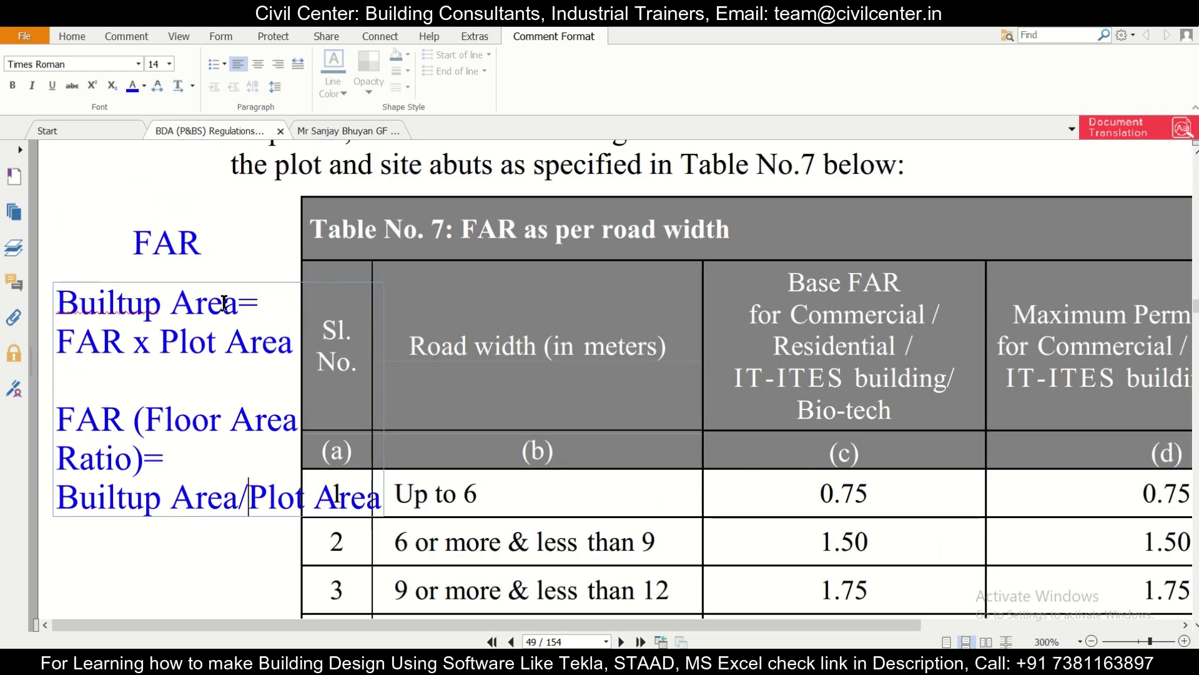
left_click_drag(218, 282, 185, 263)
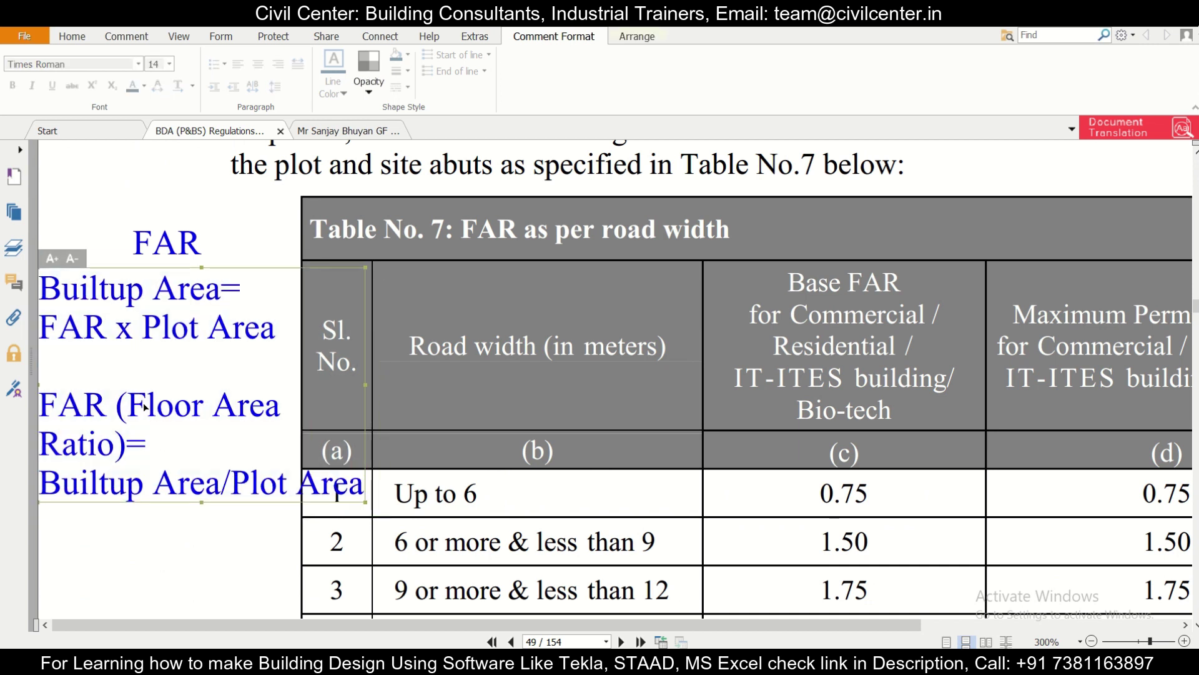
scroll(157, 405, "down", 1, "ctrl")
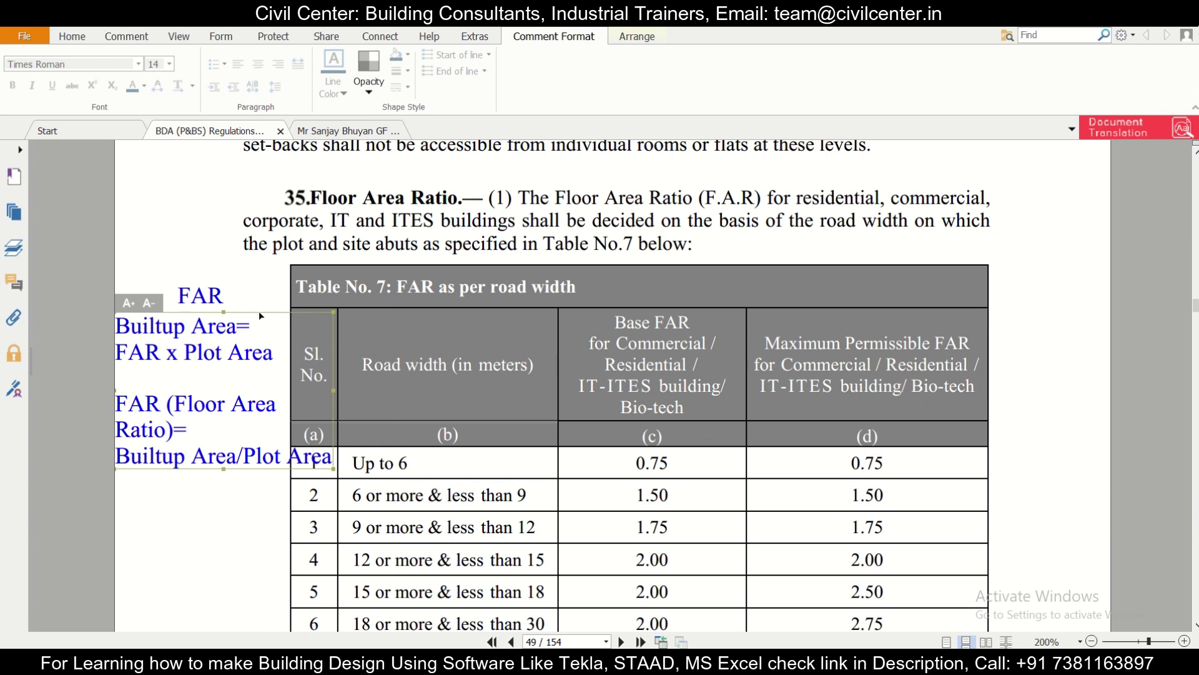
key("Delete")
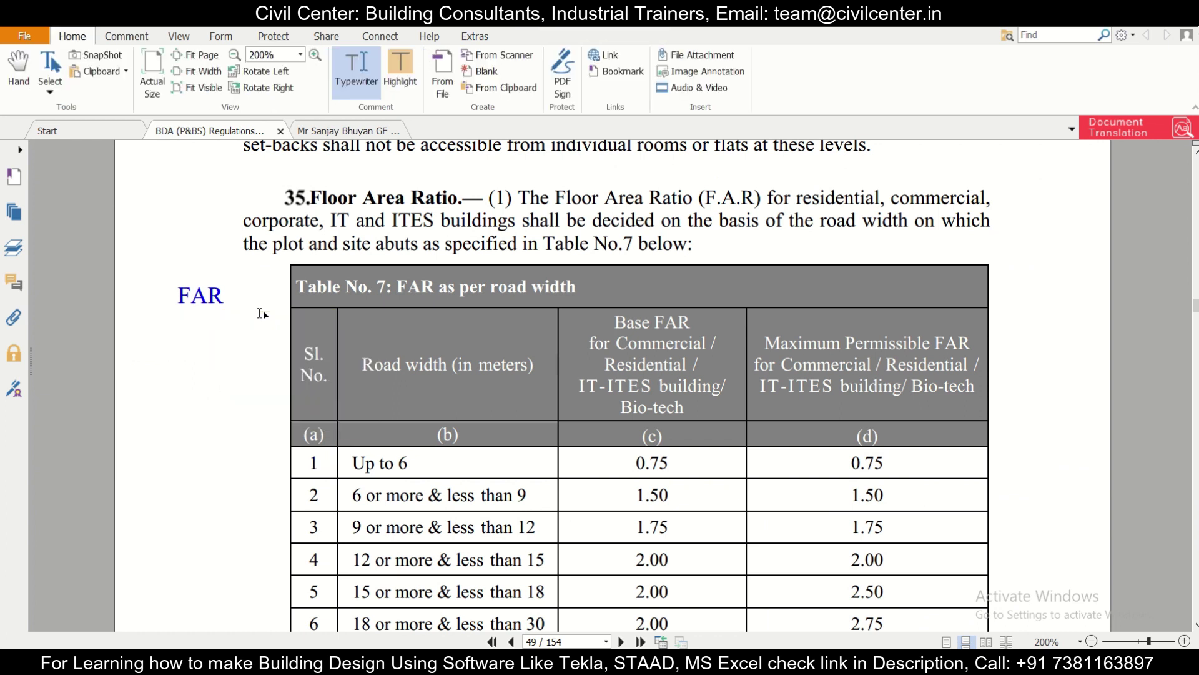
- Delete the blue 'FAR' label so Table No. 7's margin is empty
left_click(207, 294)
key("Delete")
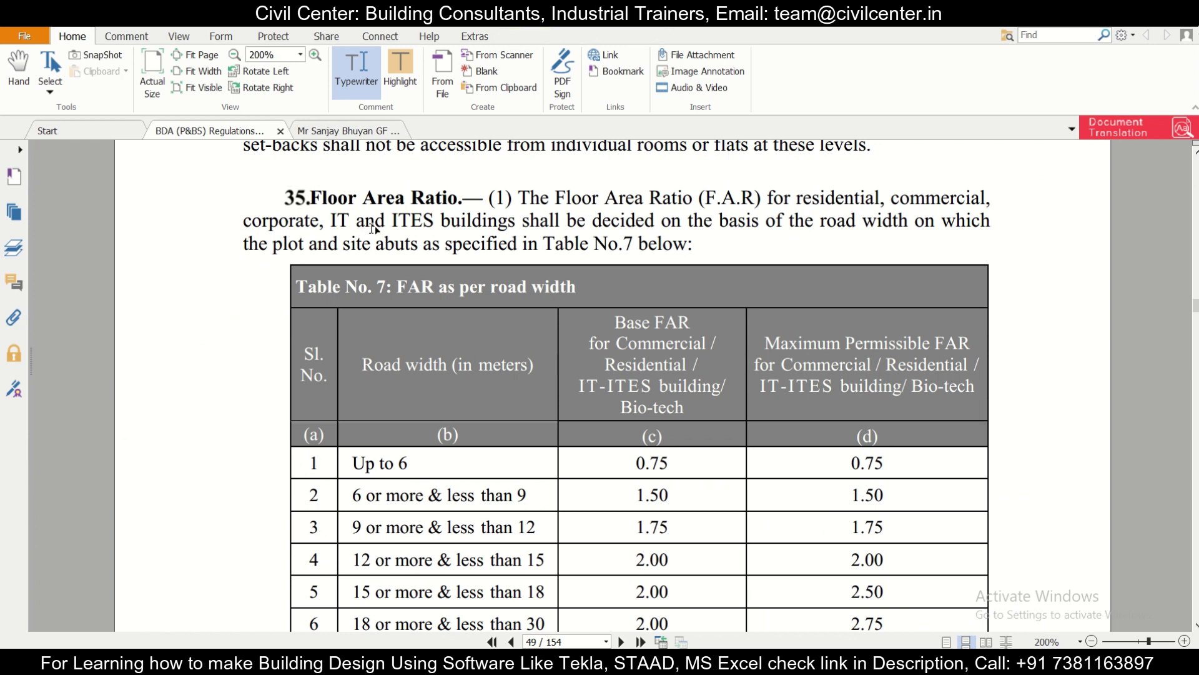
scroll(373, 228, "up", 2, "ctrl")
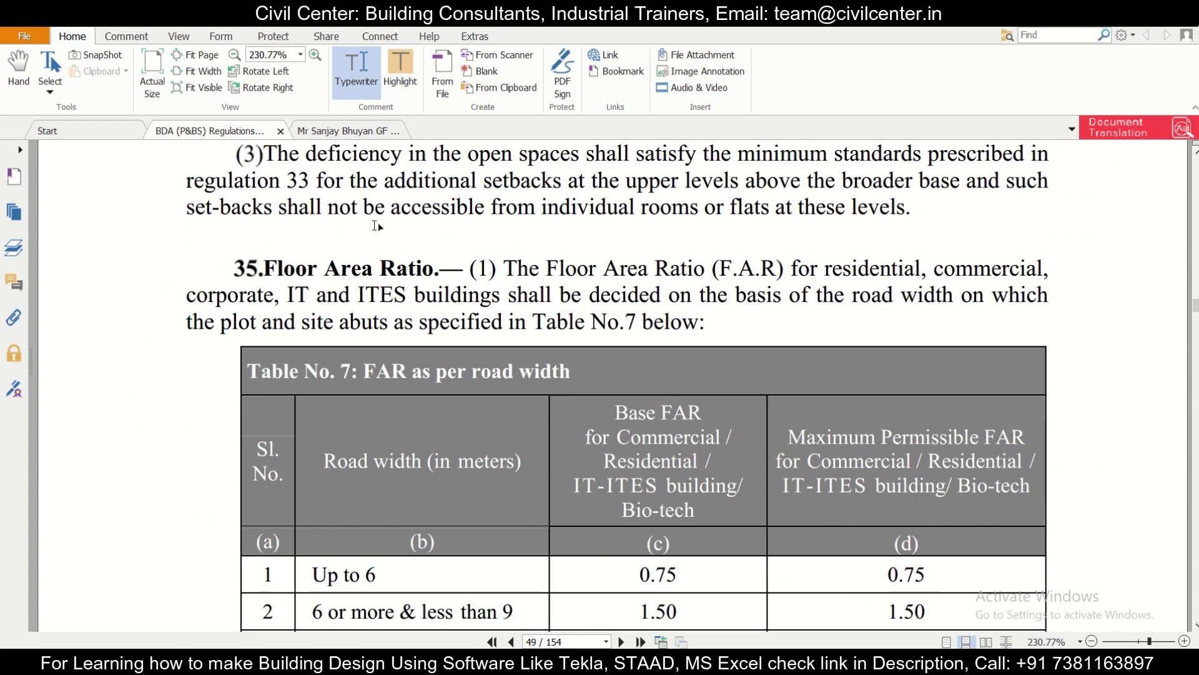
scroll(377, 222, "down", 1)
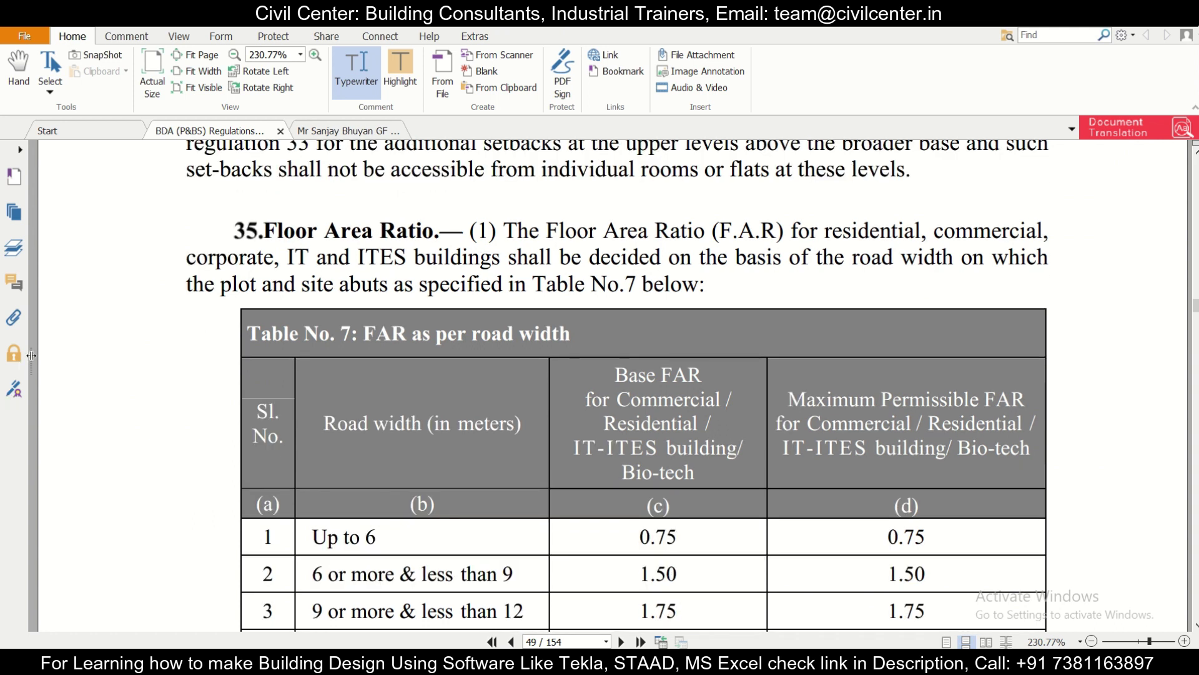
scroll(94, 351, "up", 10, "ctrl")
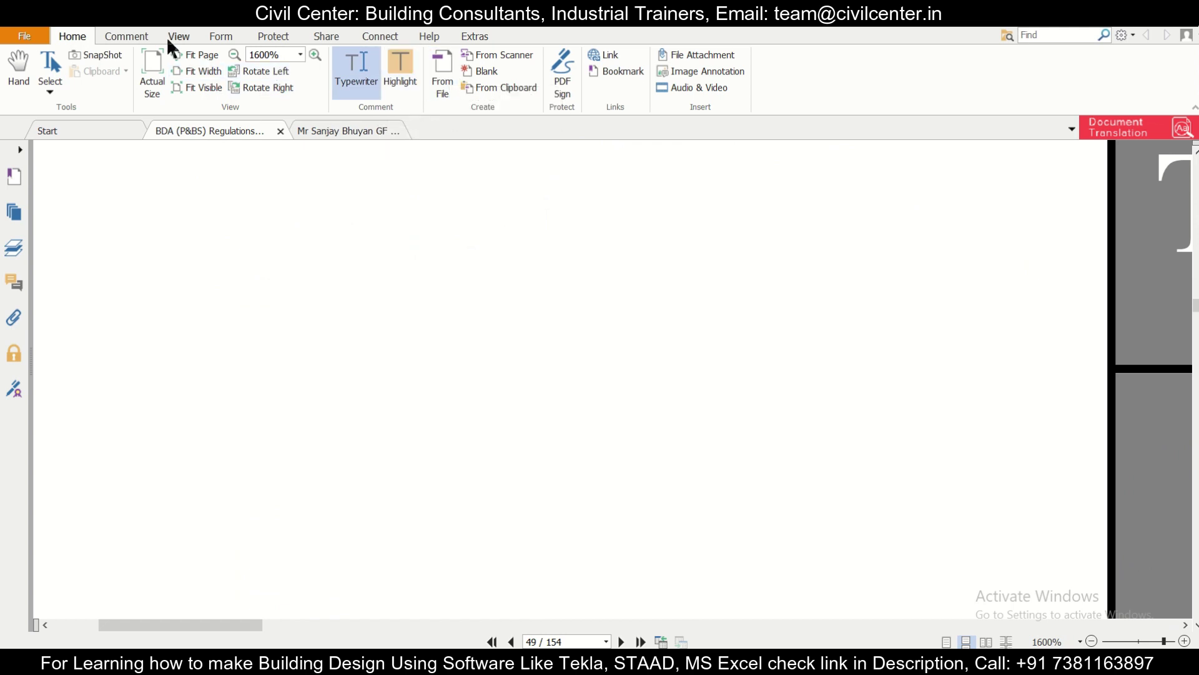
left_click(127, 37)
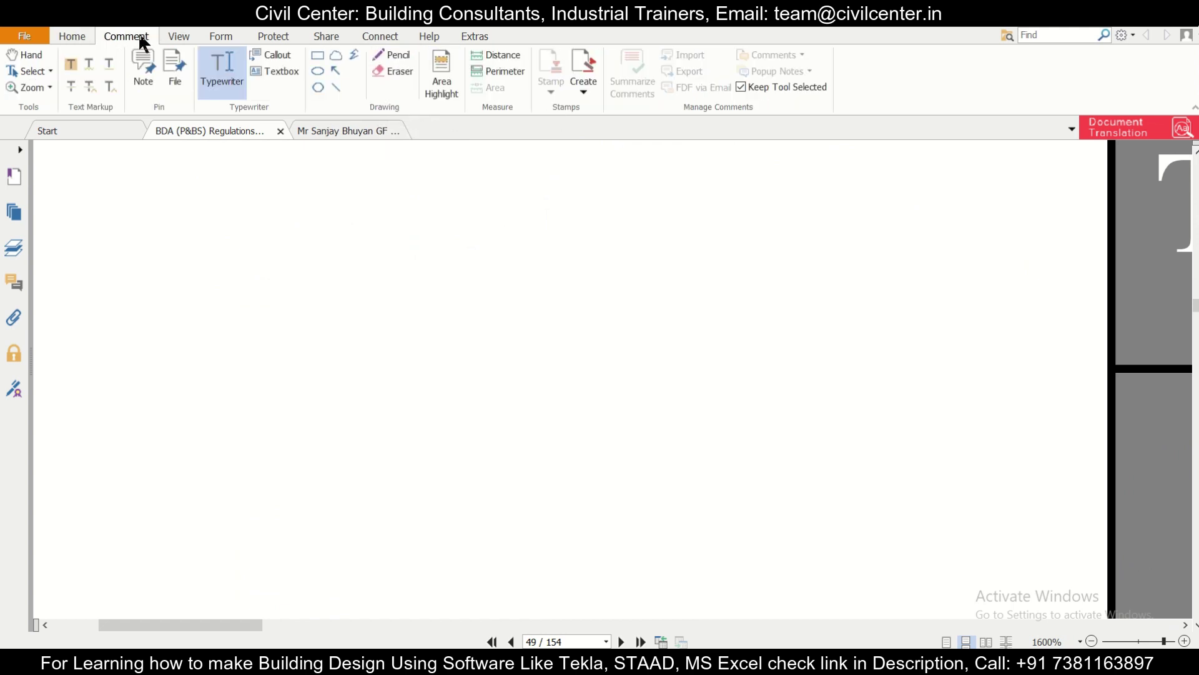
- Draw a salmon rectangle square representing the plot
left_click(318, 56)
left_click_drag(188, 211, 412, 426)
left_click(498, 270)
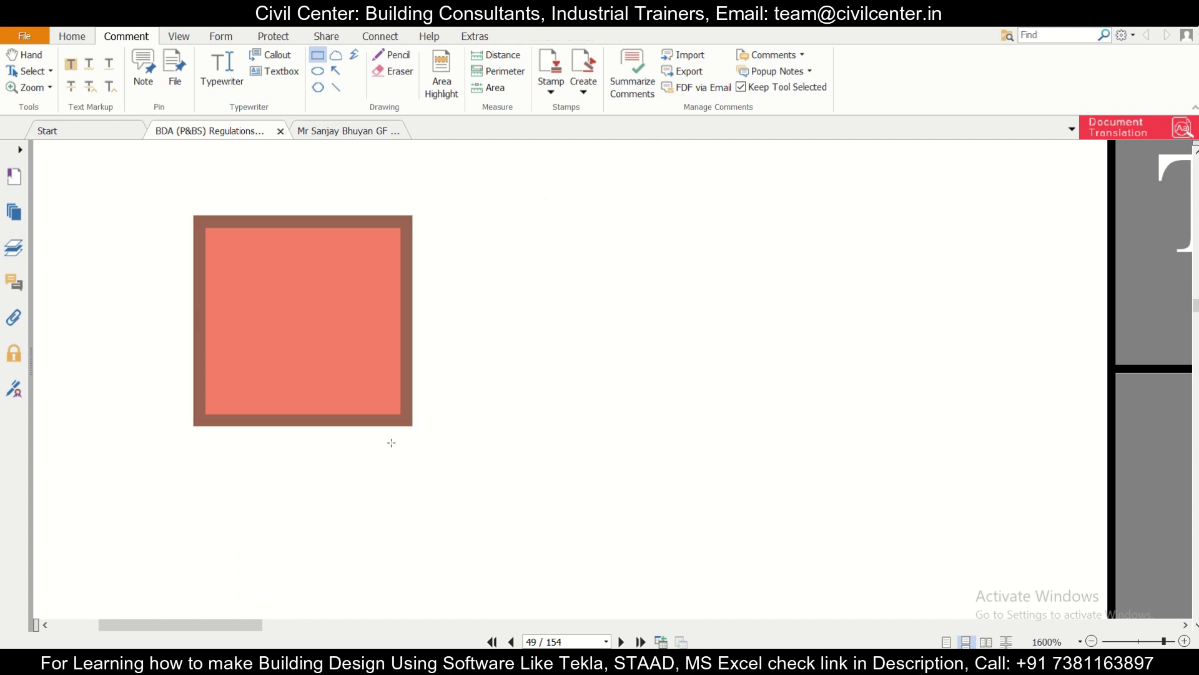
- Draw two thick red parallel road lines beneath the square
left_click(336, 88)
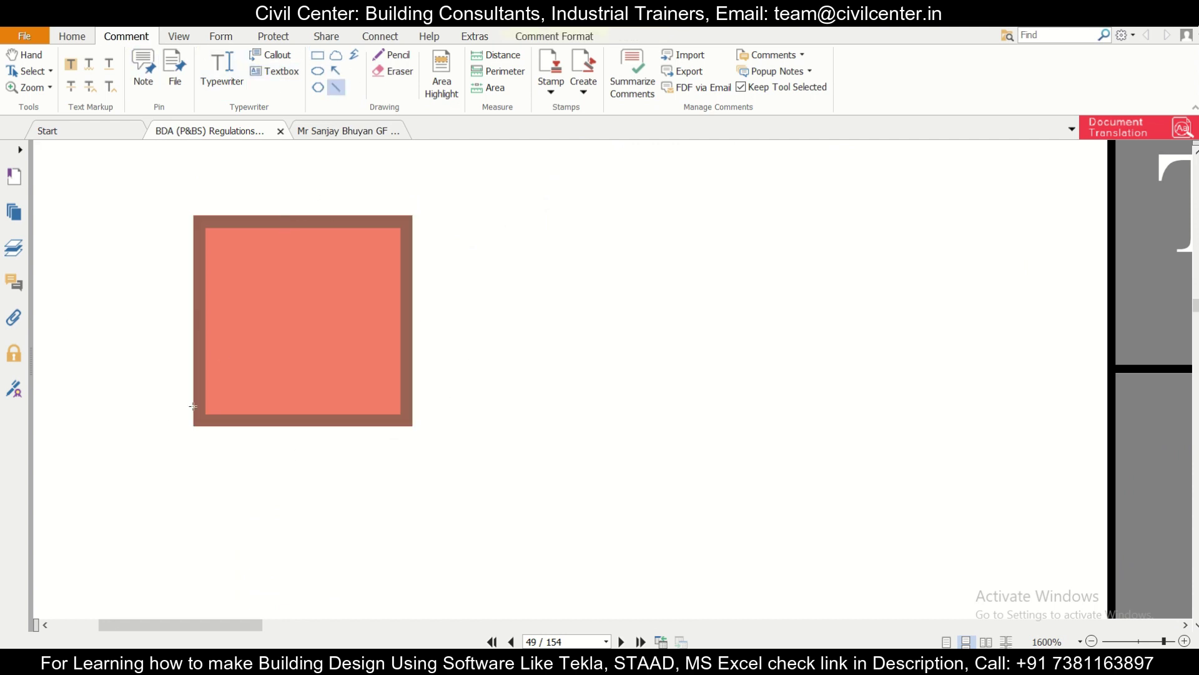
left_click_drag(88, 432, 597, 432)
left_click_drag(79, 548, 609, 555)
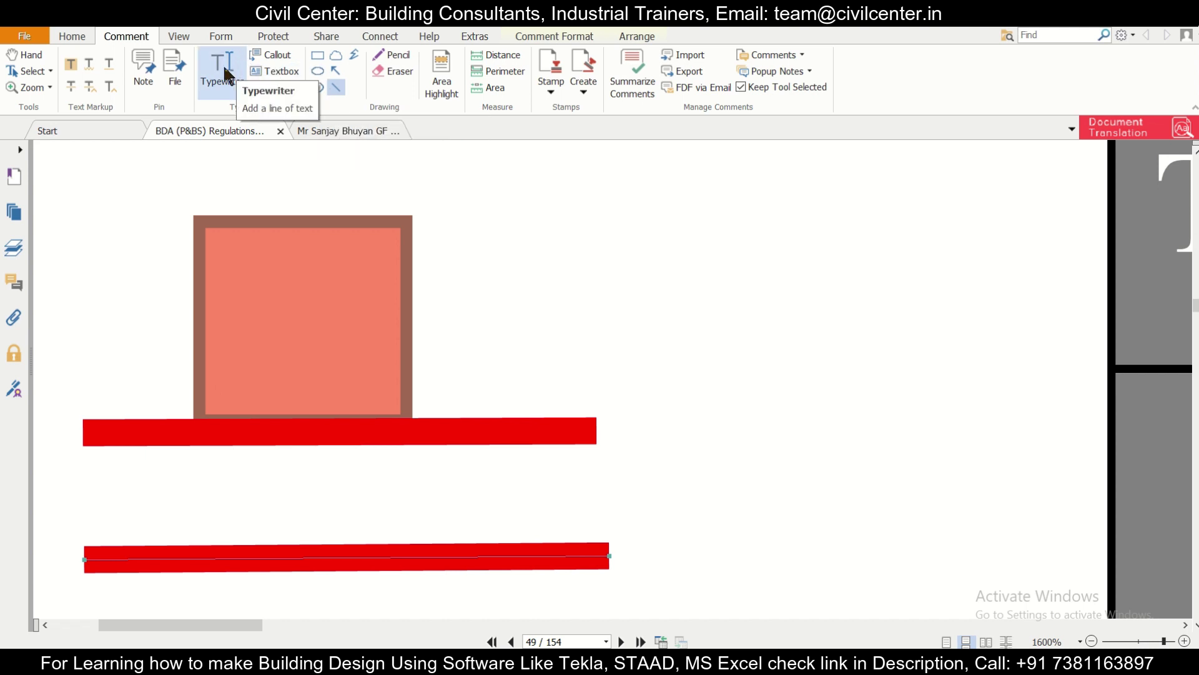
left_click(493, 326)
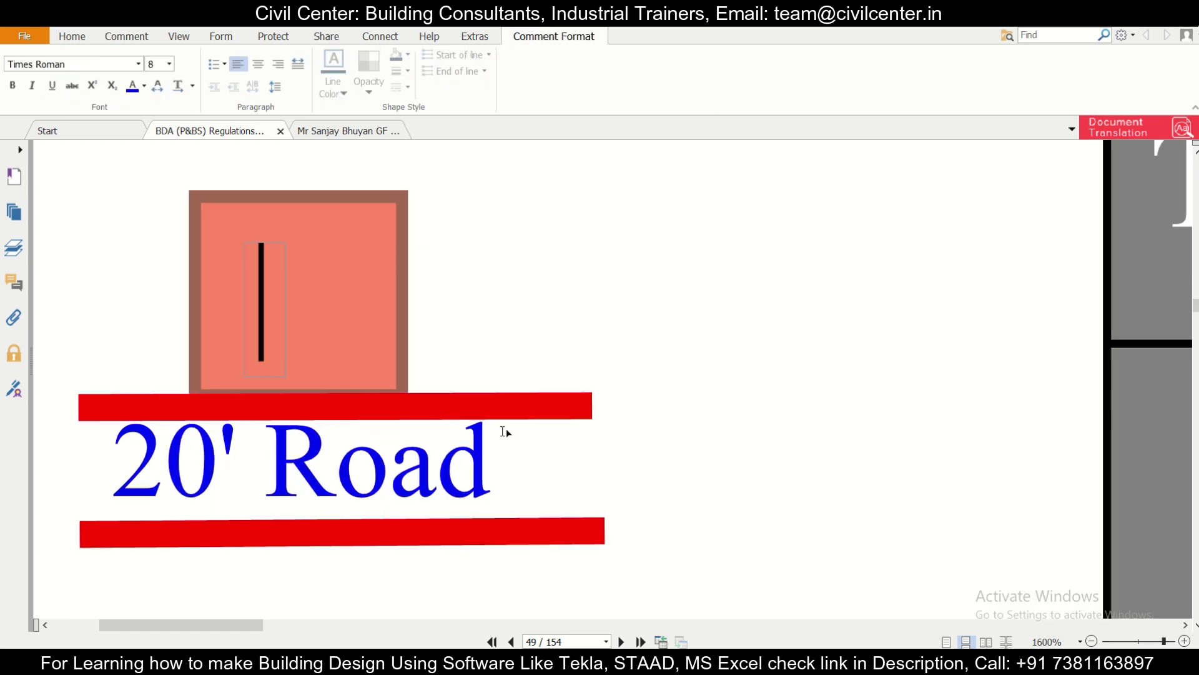
- Add a font-size 5 note '= 6.09 m' and move it beside the 20' Road label
left_click(503, 460)
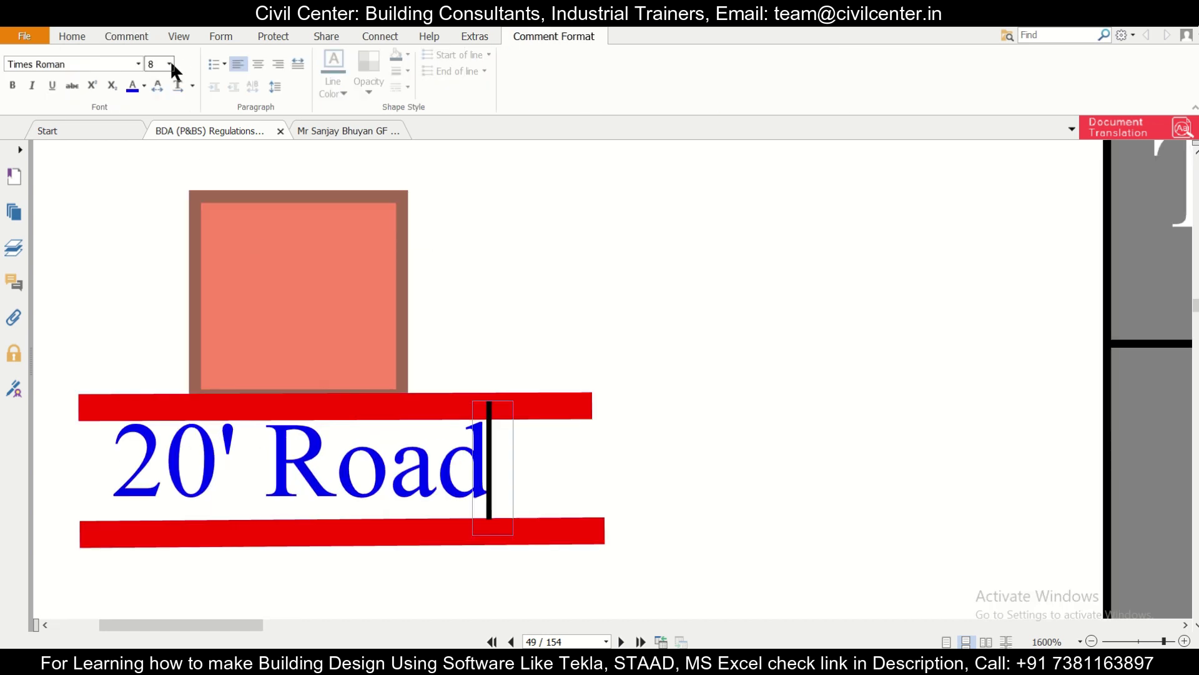
double_click(152, 64)
type("5")
key("Return")
type("=")
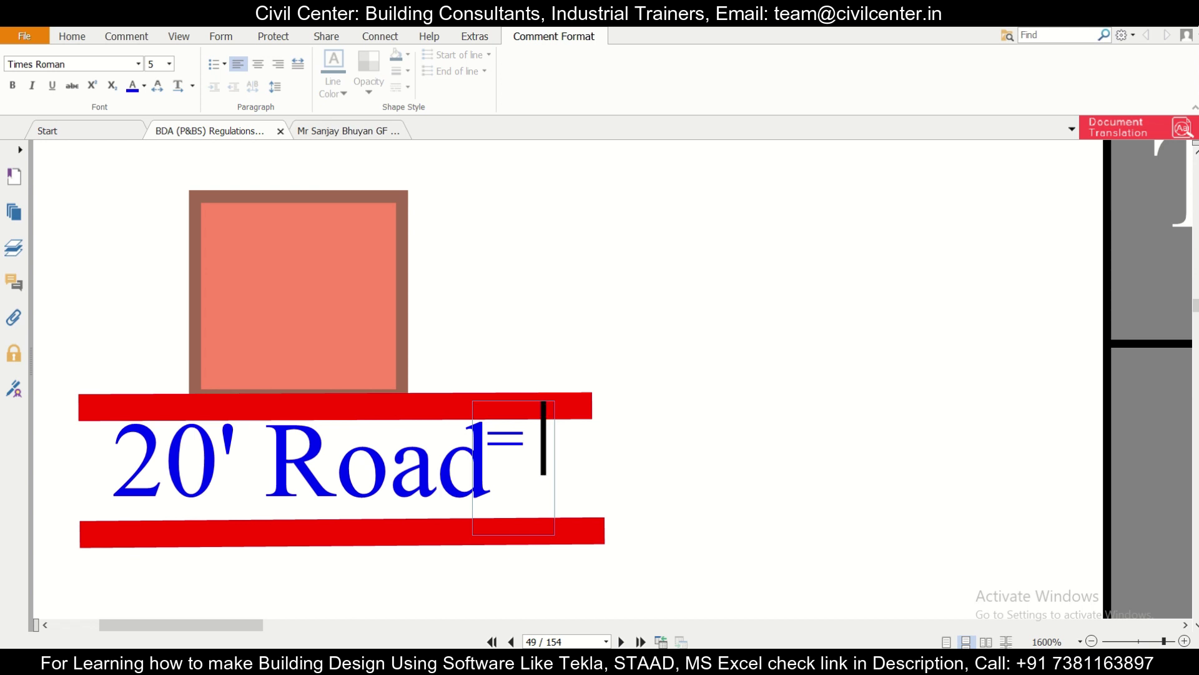
type("6.09 m")
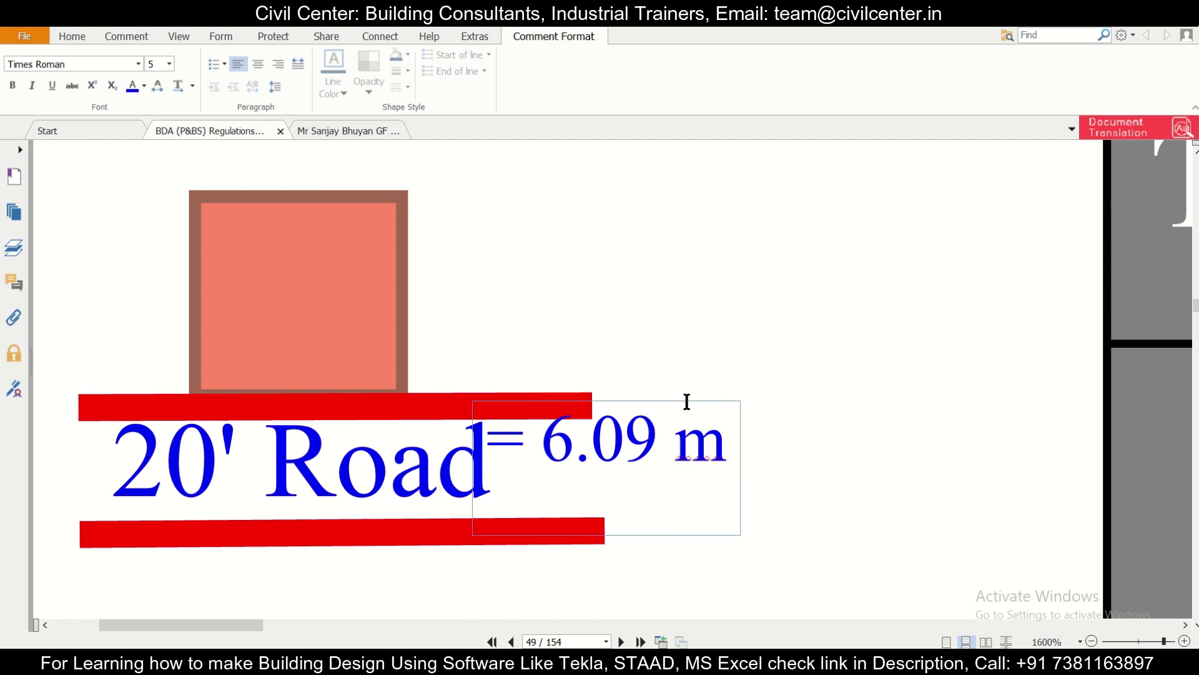
left_click_drag(698, 400, 716, 428)
- Set the '= 6.09 m' note beside 20' Road and label the square '900 sqft'
left_click(792, 402)
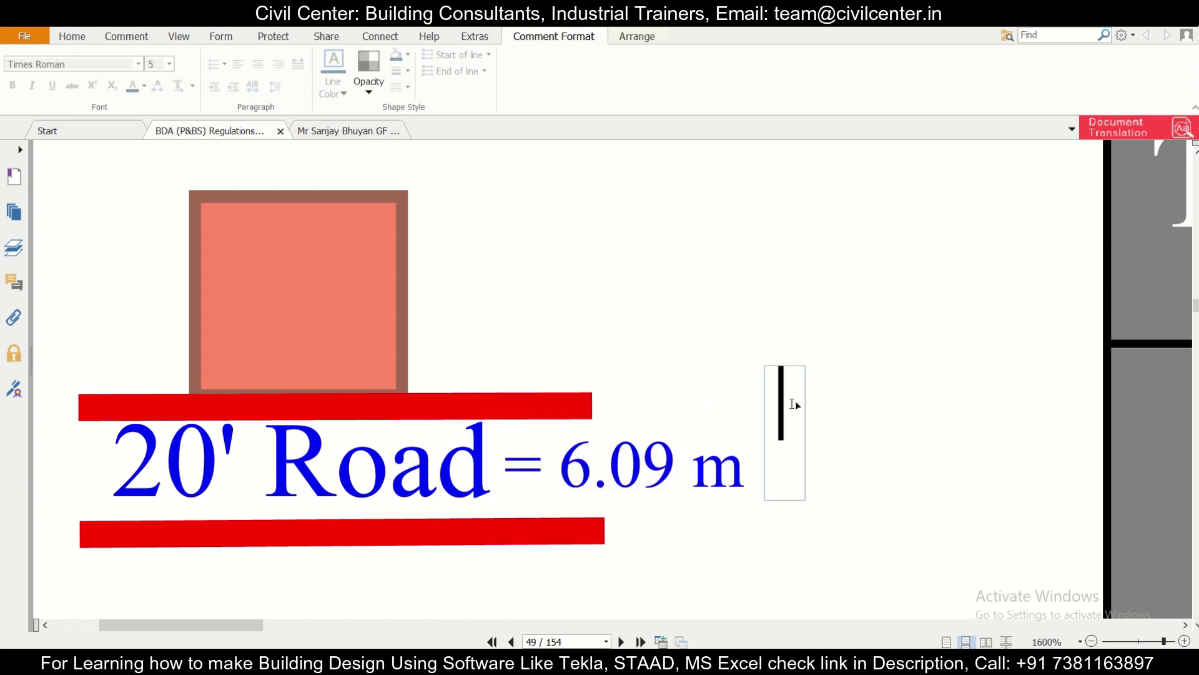
left_click(217, 291)
type("9")
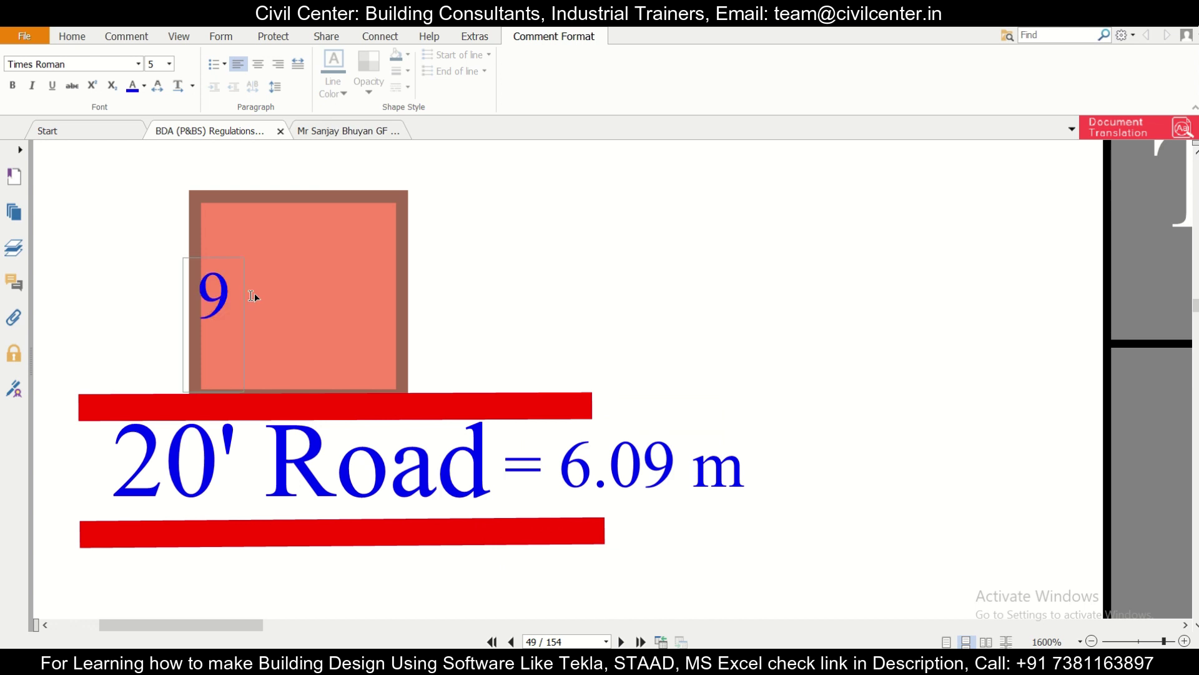
type("00 s")
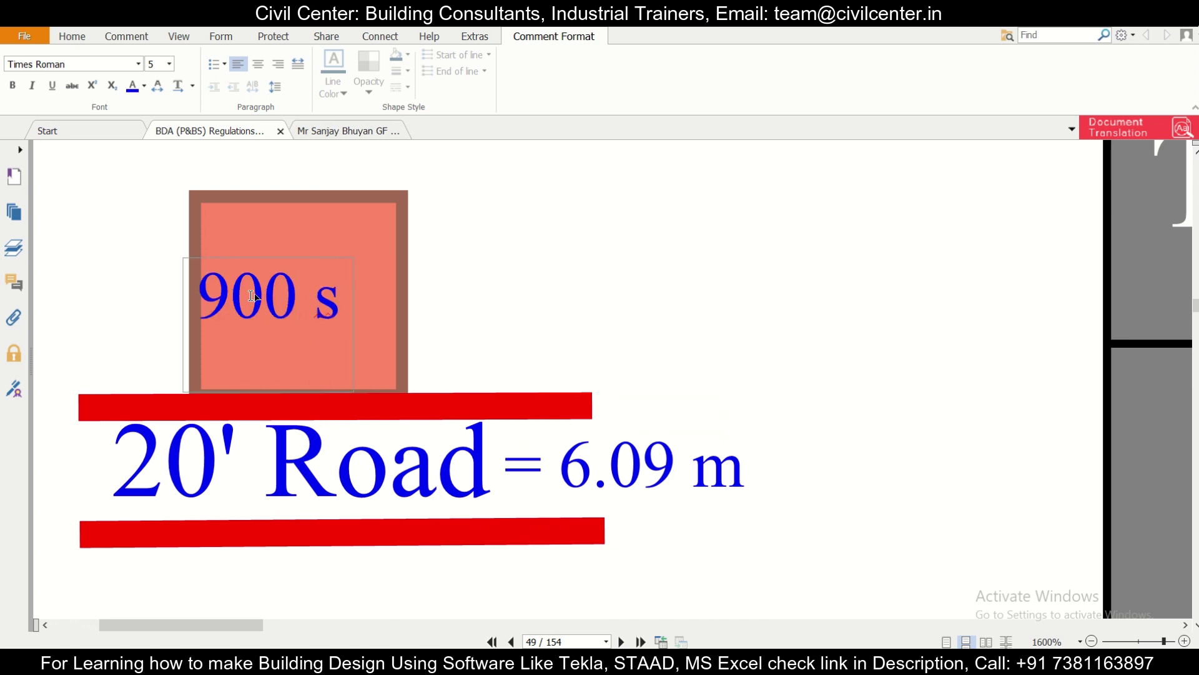
type("qft")
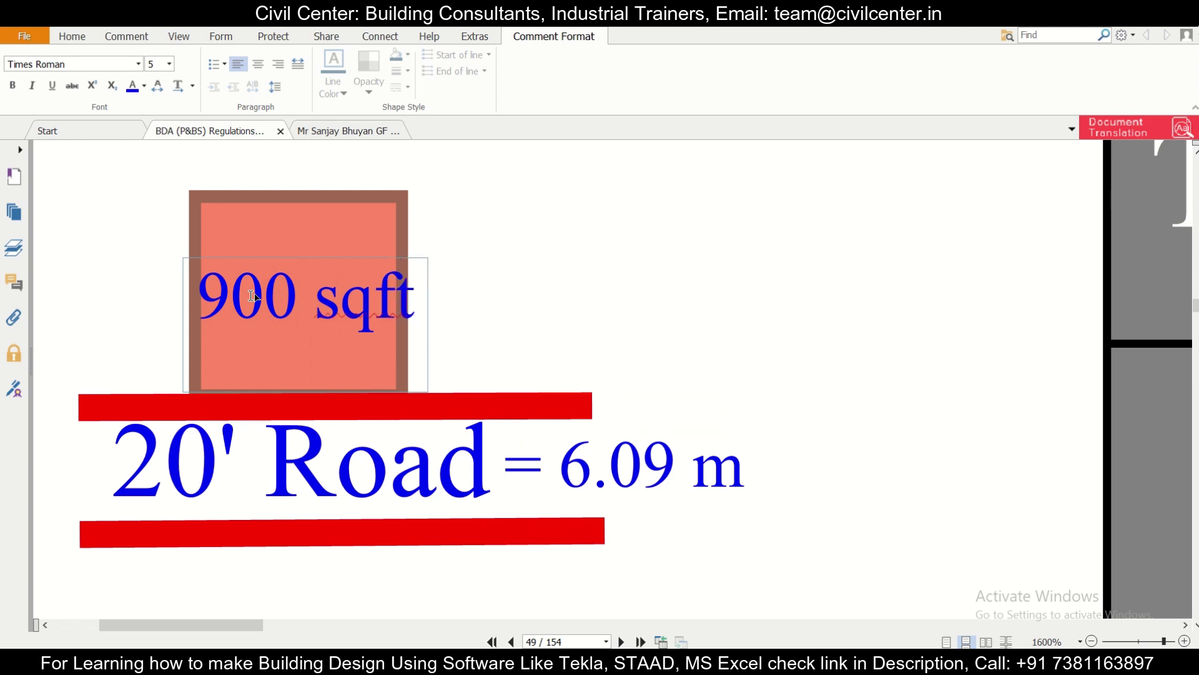
left_click(816, 337)
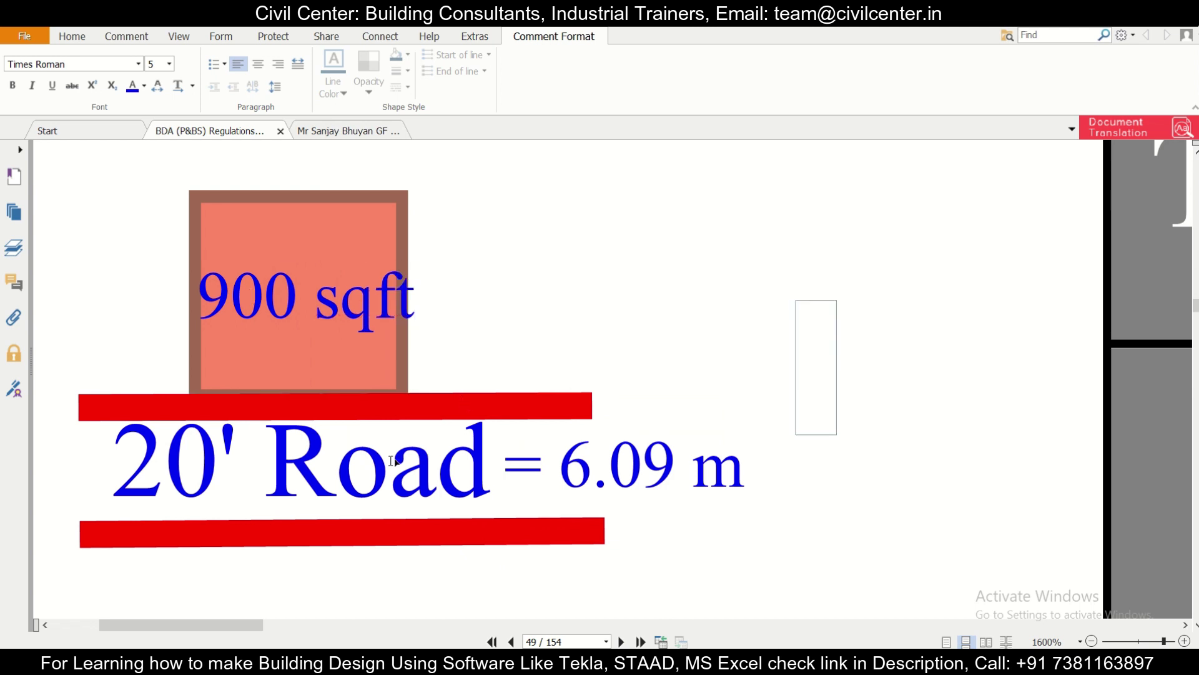
- Zoom in and out on the plot sketch to inspect the 20' Road = 6.09 m label
scroll(494, 475, "down", 1, "ctrl")
scroll(492, 476, "up", 1, "ctrl")
scroll(494, 478, "down", 1, "ctrl")
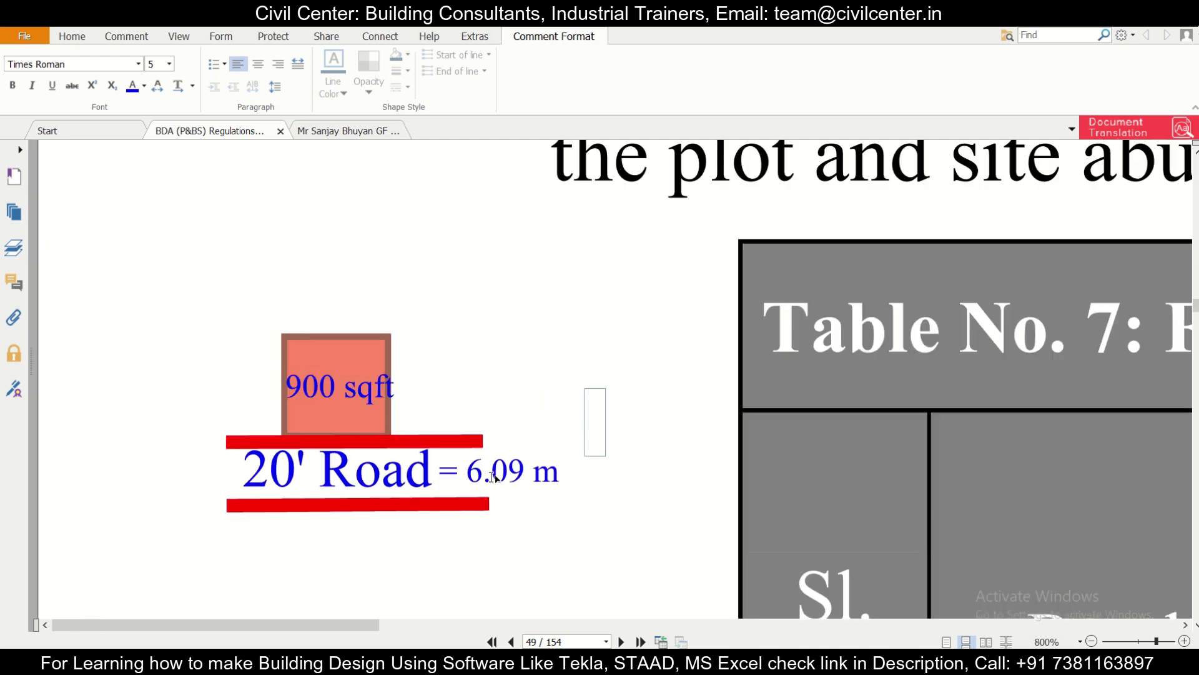
scroll(495, 476, "down", 3, "ctrl")
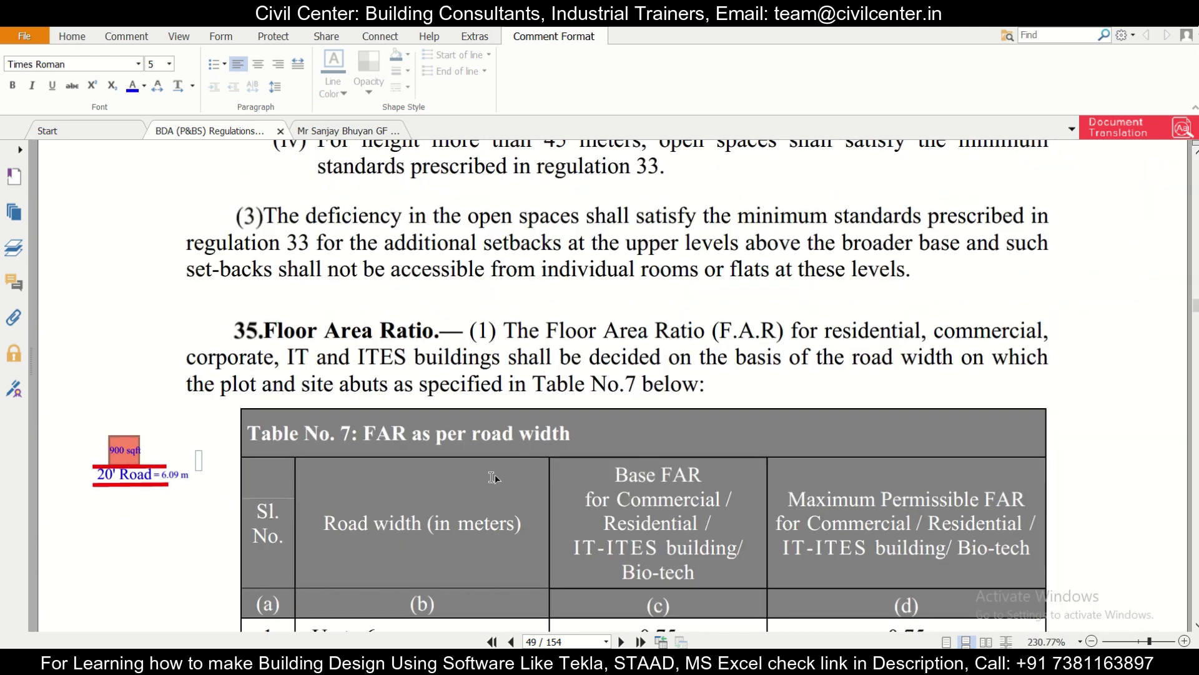
scroll(493, 477, "down", 1, "ctrl")
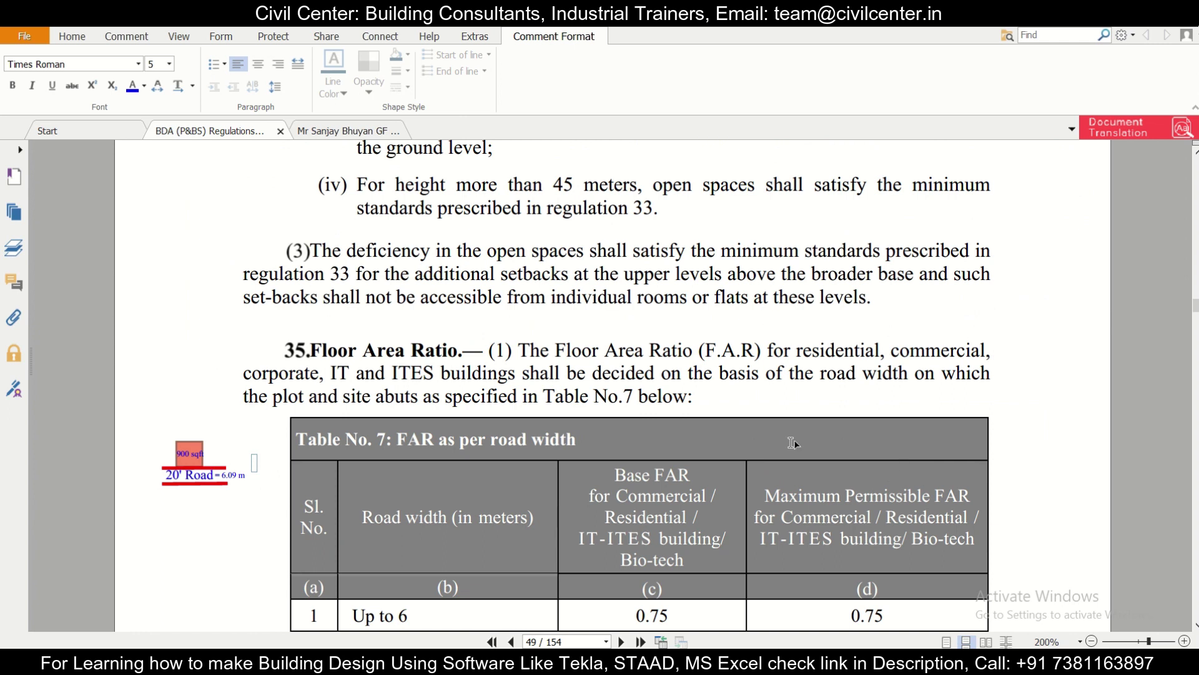
scroll(790, 444, "down", 3)
scroll(753, 461, "down", 1)
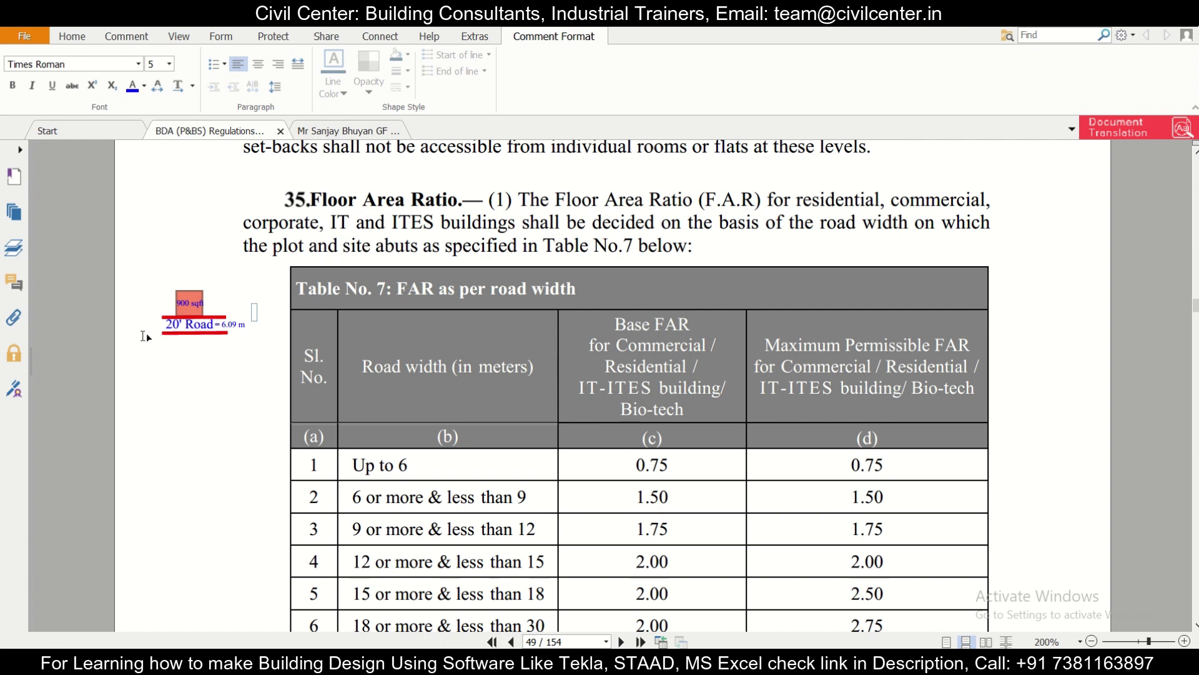
scroll(144, 336, "up", 2, "ctrl")
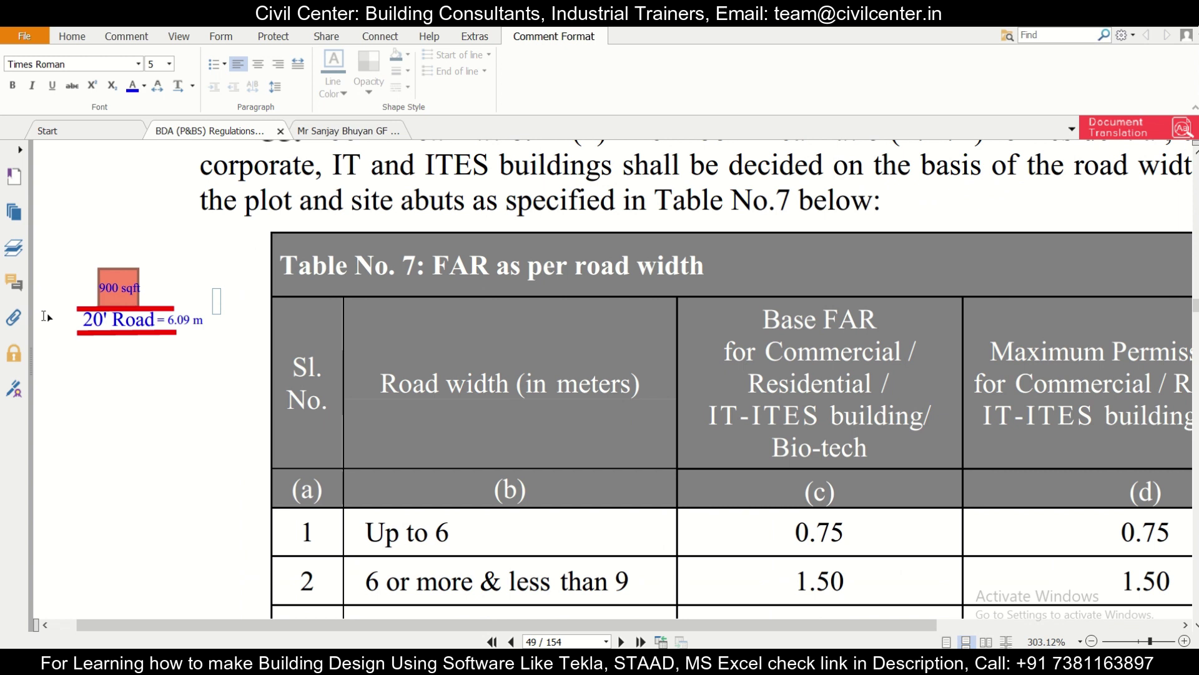
scroll(45, 316, "up", 3, "ctrl")
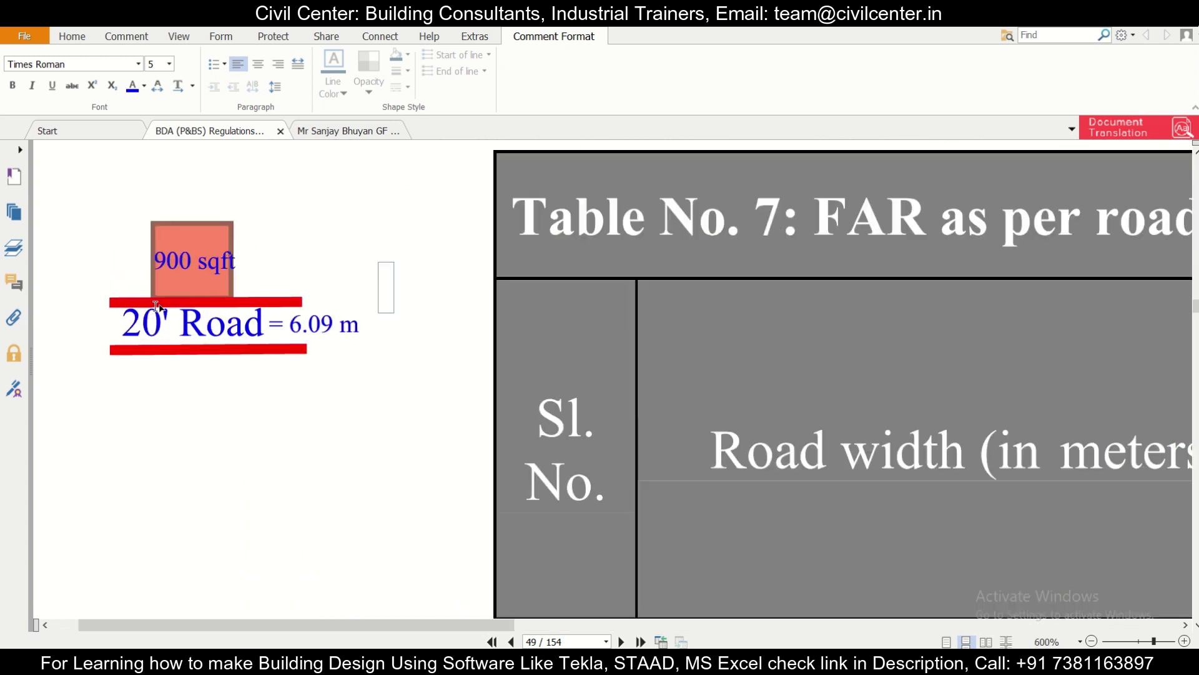
scroll(197, 320, "down", 3, "ctrl")
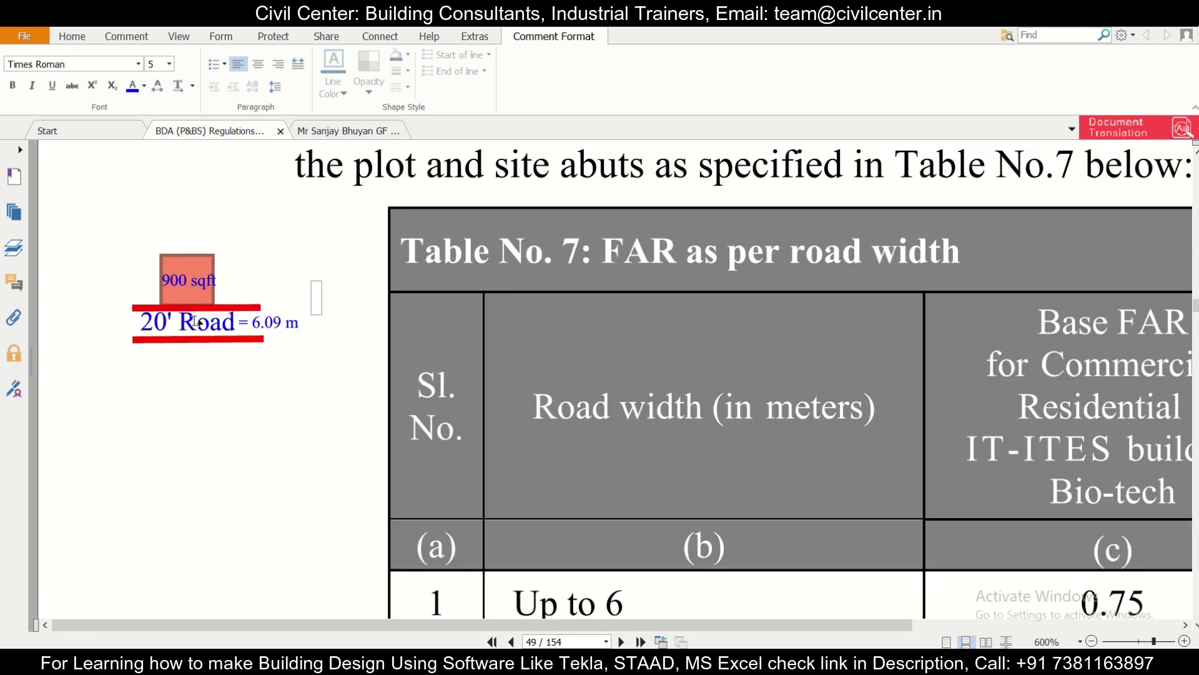
scroll(197, 319, "down", 1, "ctrl")
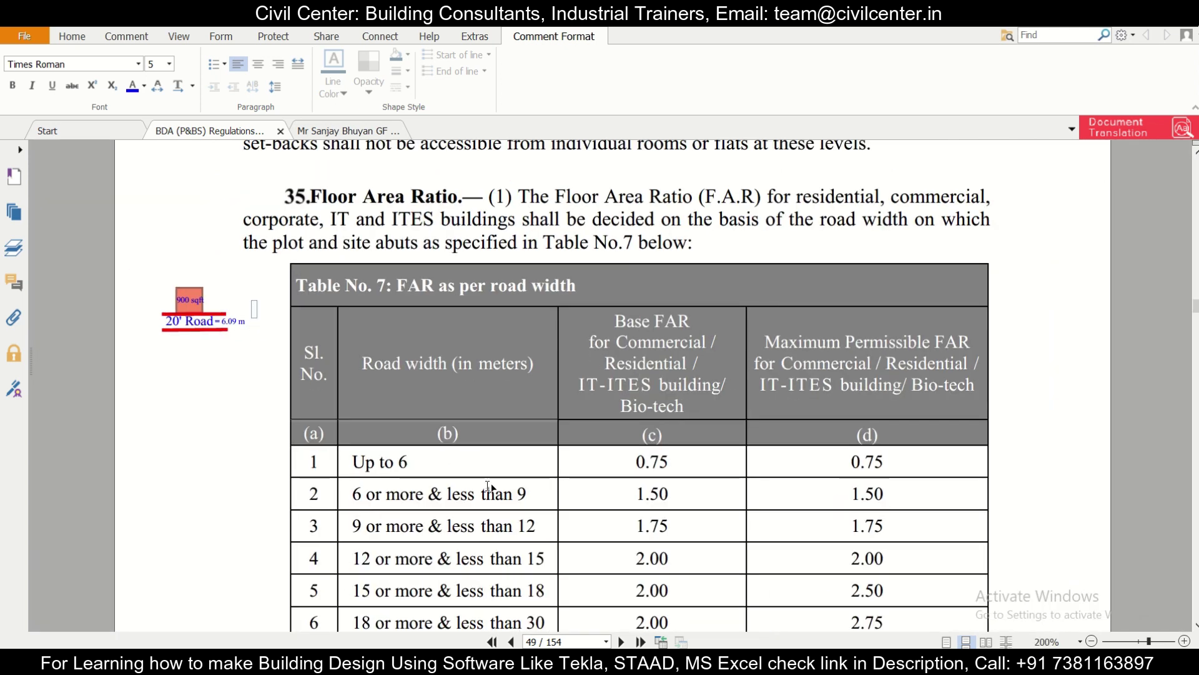
scroll(489, 486, "down", 1)
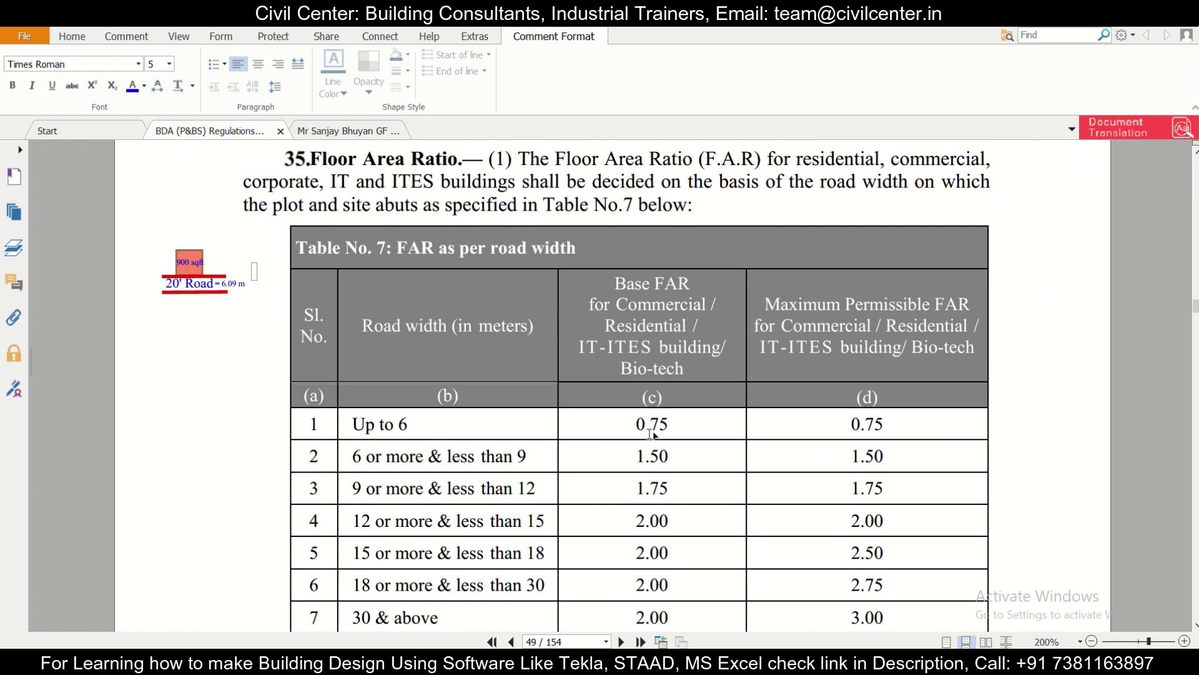
scroll(219, 272, "up", 1, "ctrl")
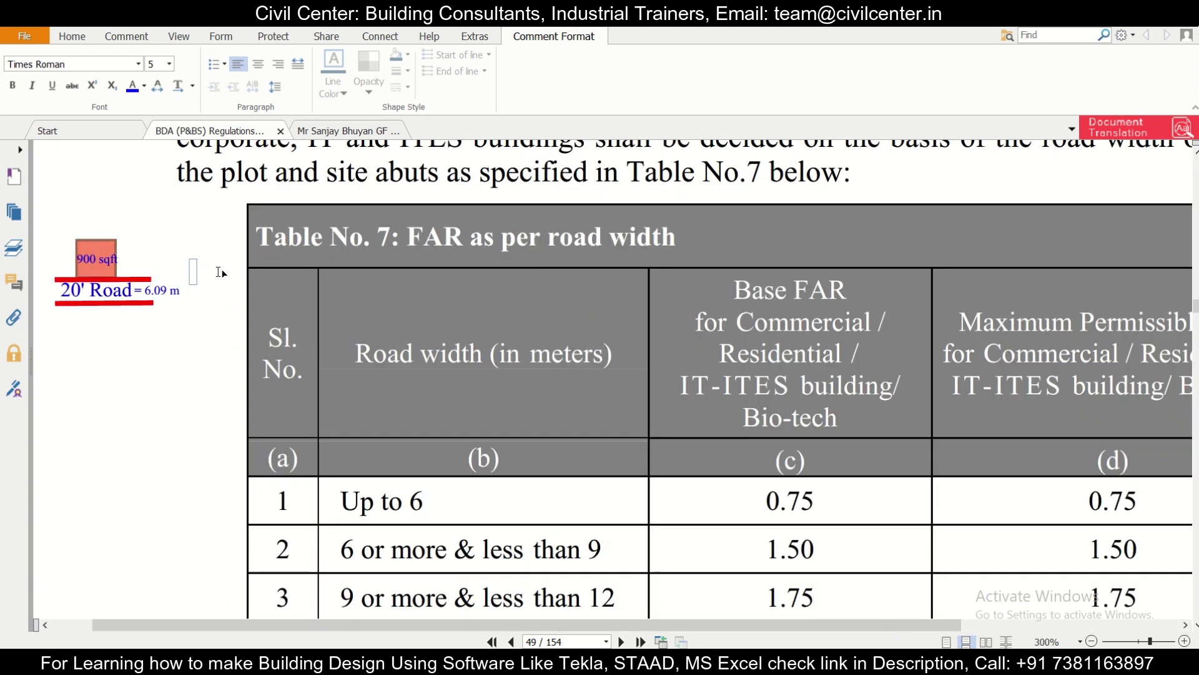
scroll(179, 291, "down", 1, "ctrl")
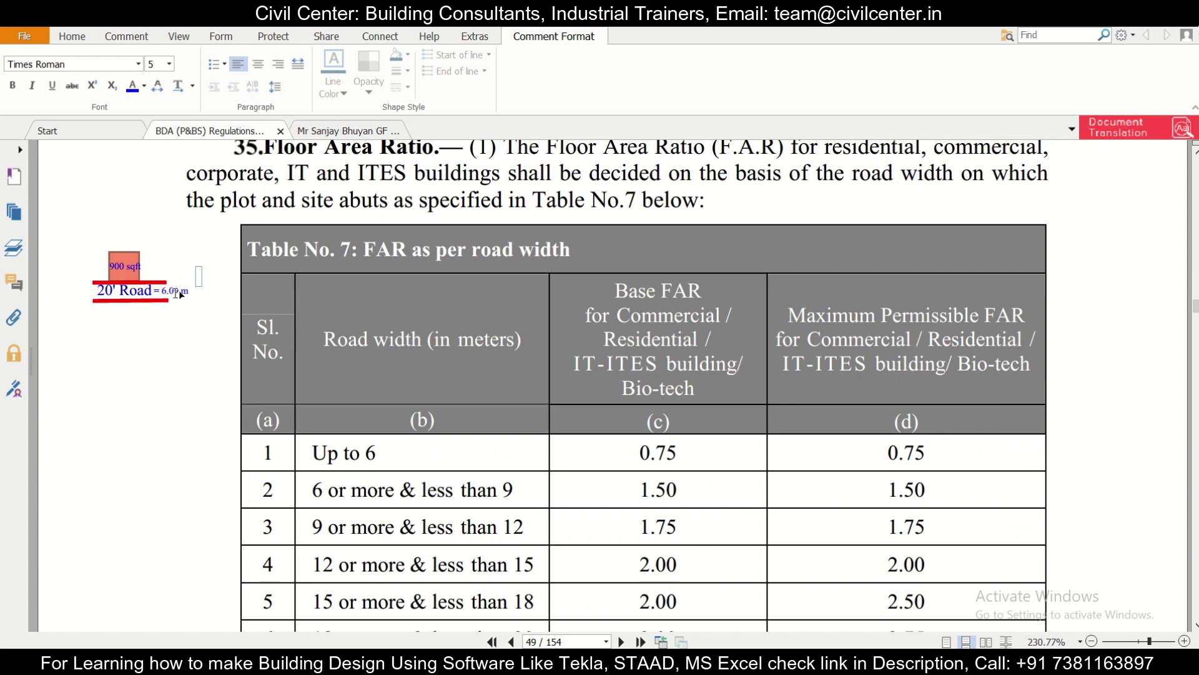
scroll(534, 536, "down", 1)
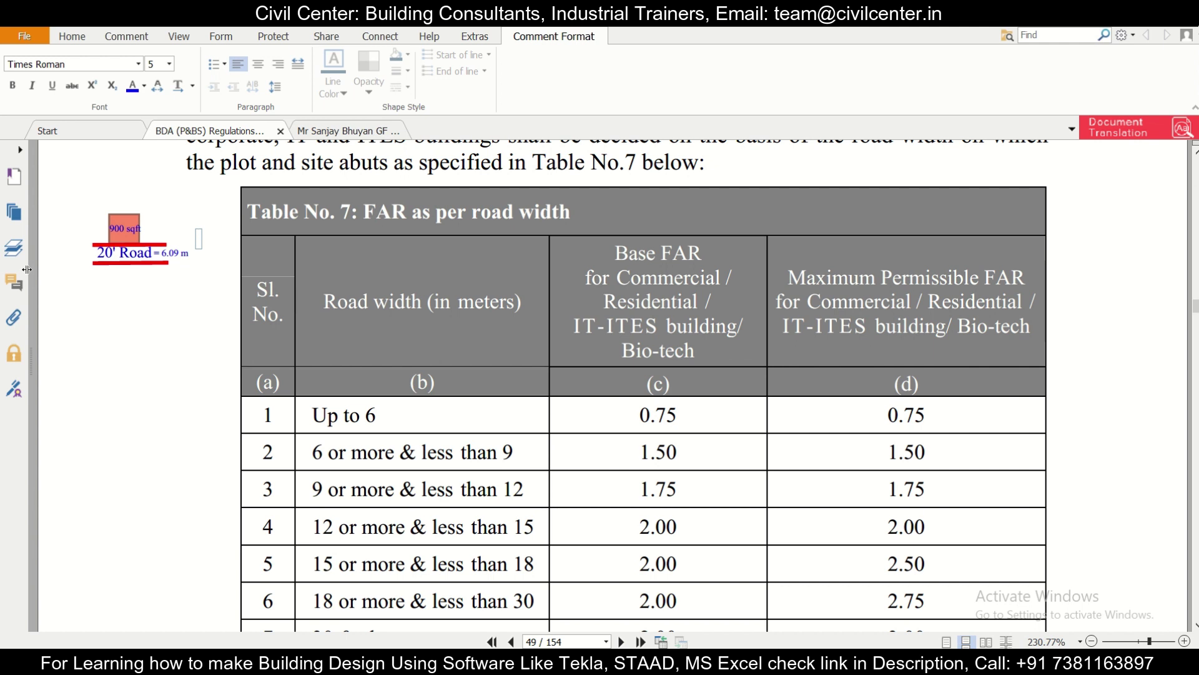
scroll(75, 280, "up", 5, "ctrl")
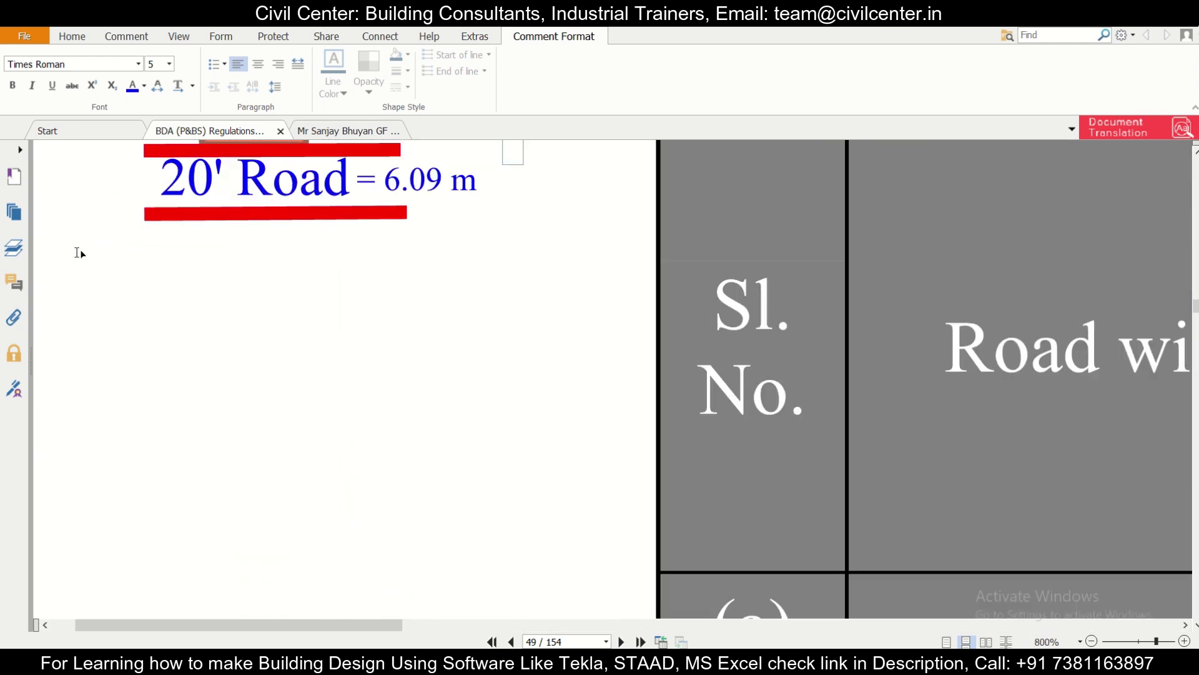
scroll(80, 249, "up", 3)
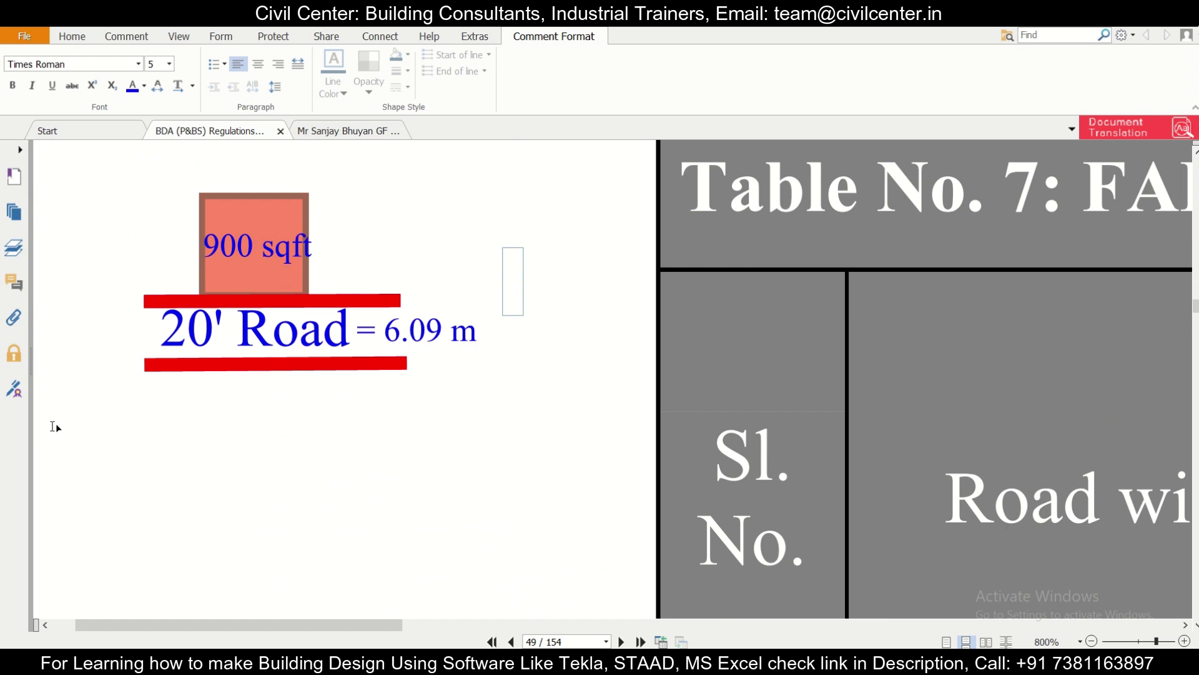
- Type 'Total Built-up Area= 900 x 1.5 =1350 sqft' below the sketch and start a new line
left_click(53, 427)
type("T")
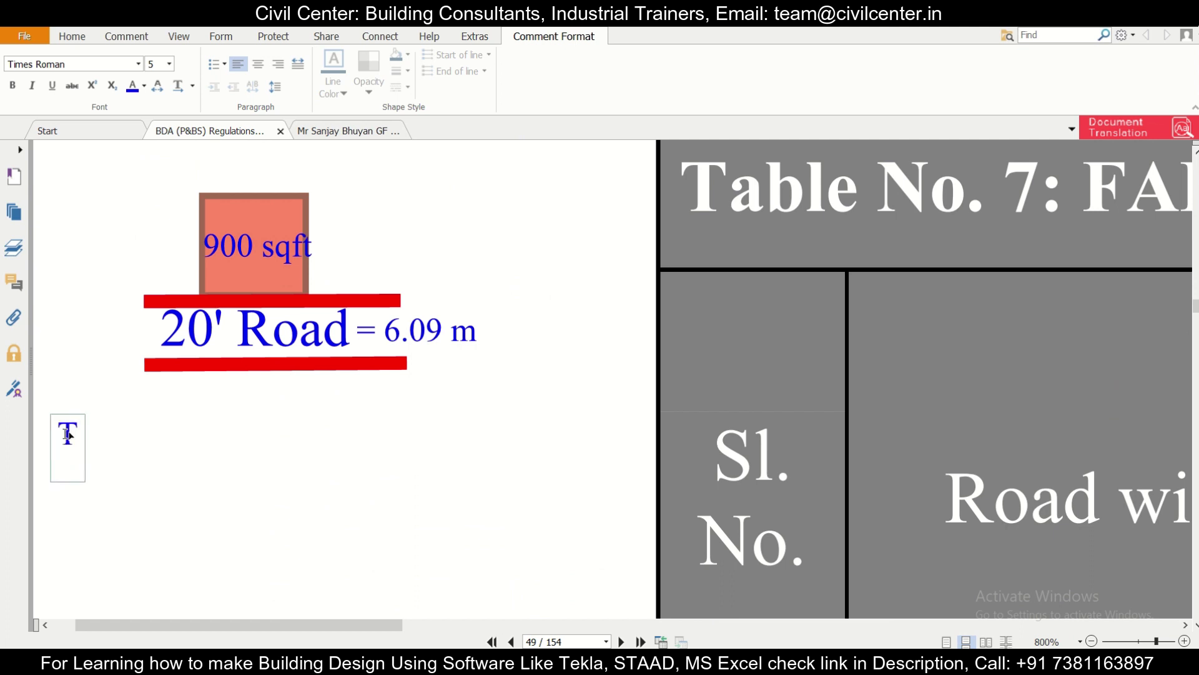
type("otal Bu")
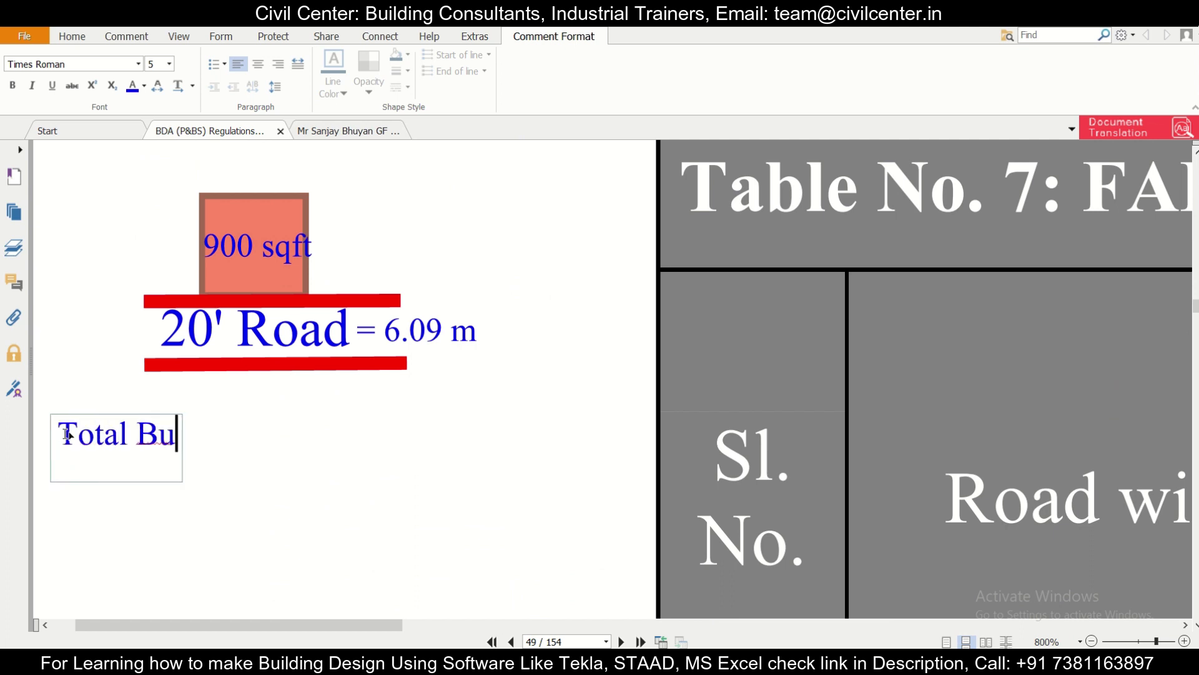
type("ilt-u")
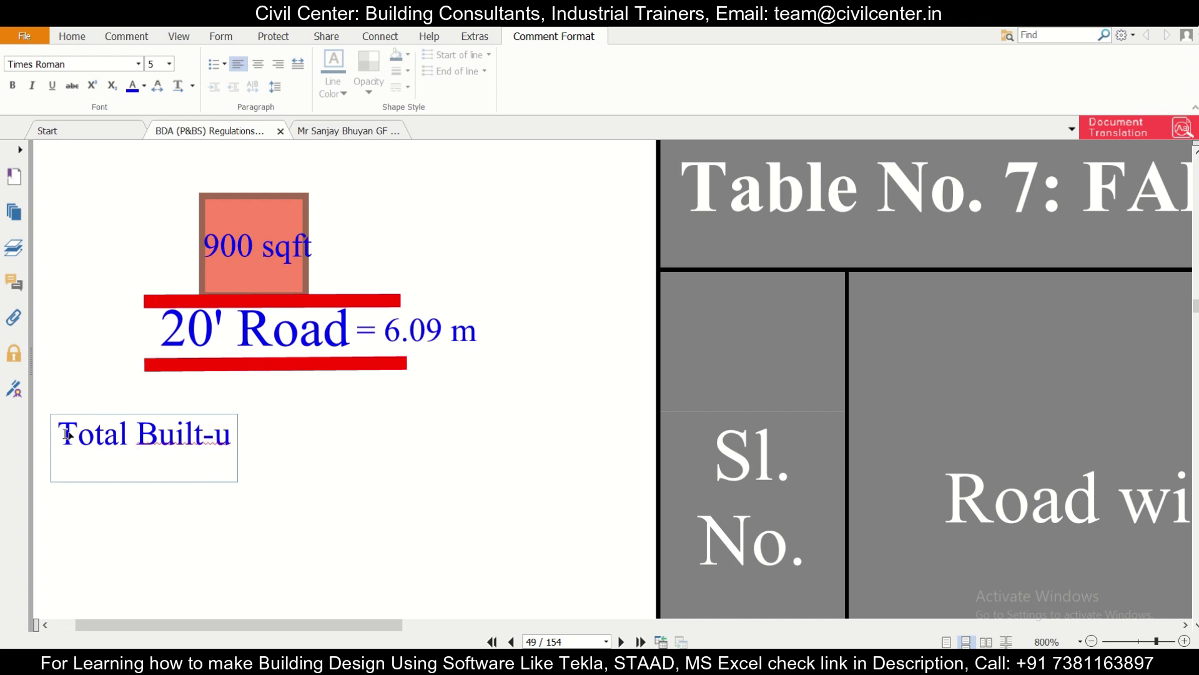
type("p Area")
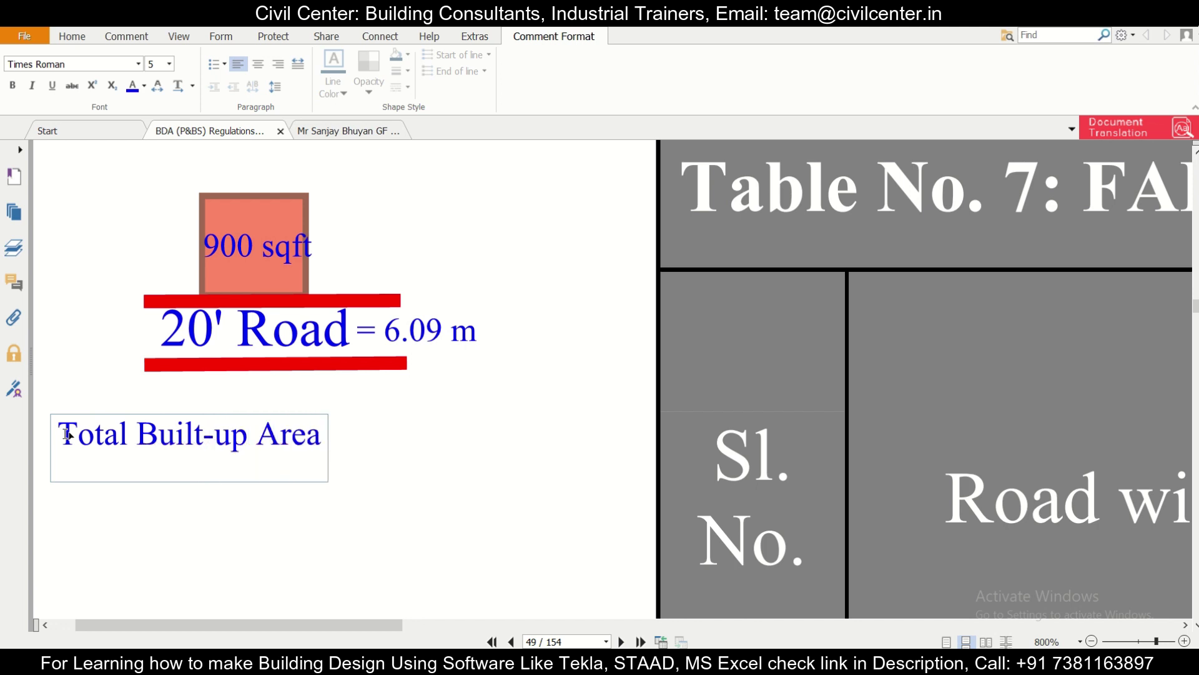
type("= 9")
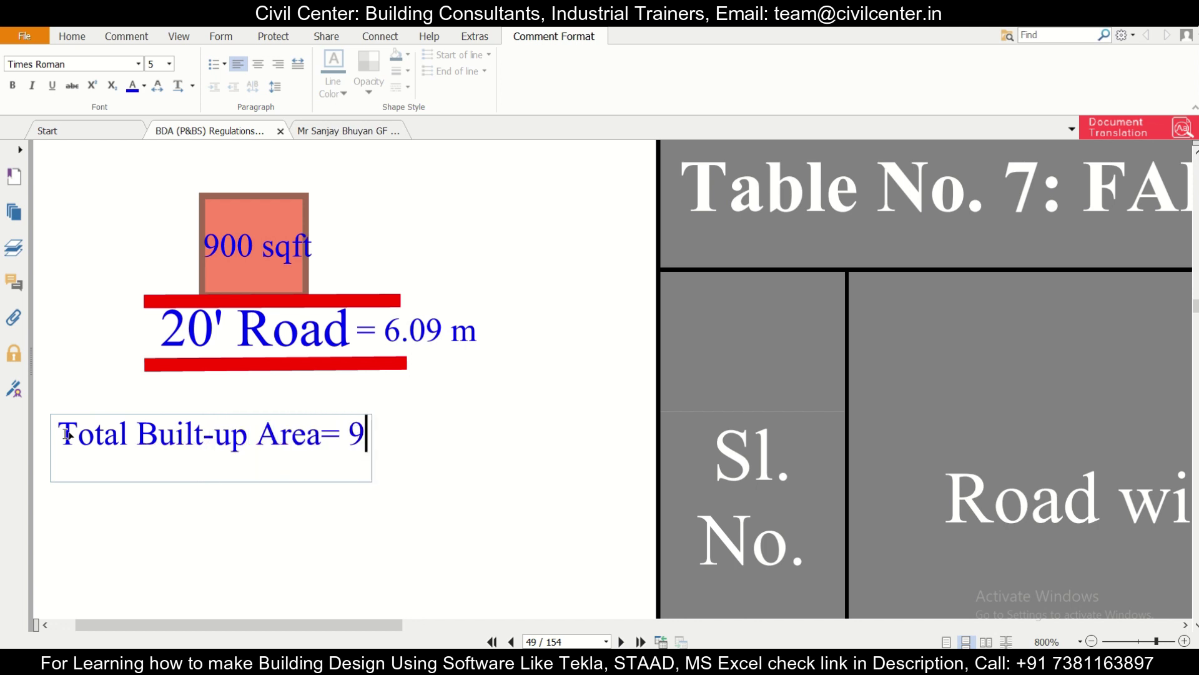
type("00 x")
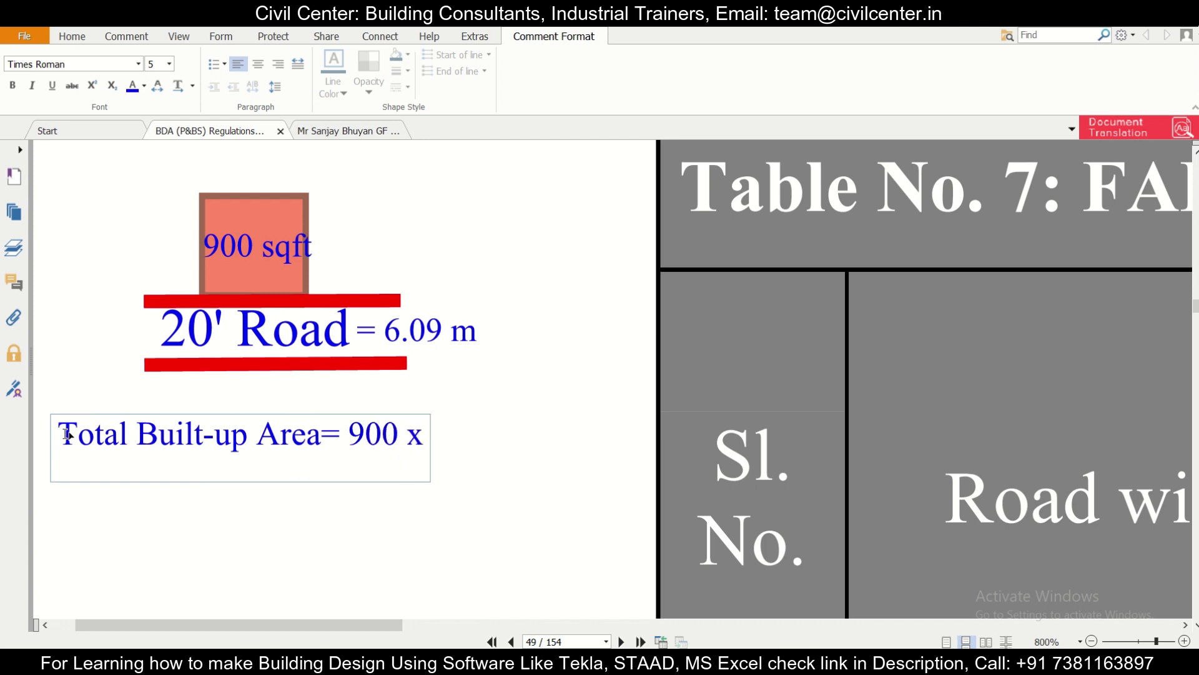
type(" 1.5")
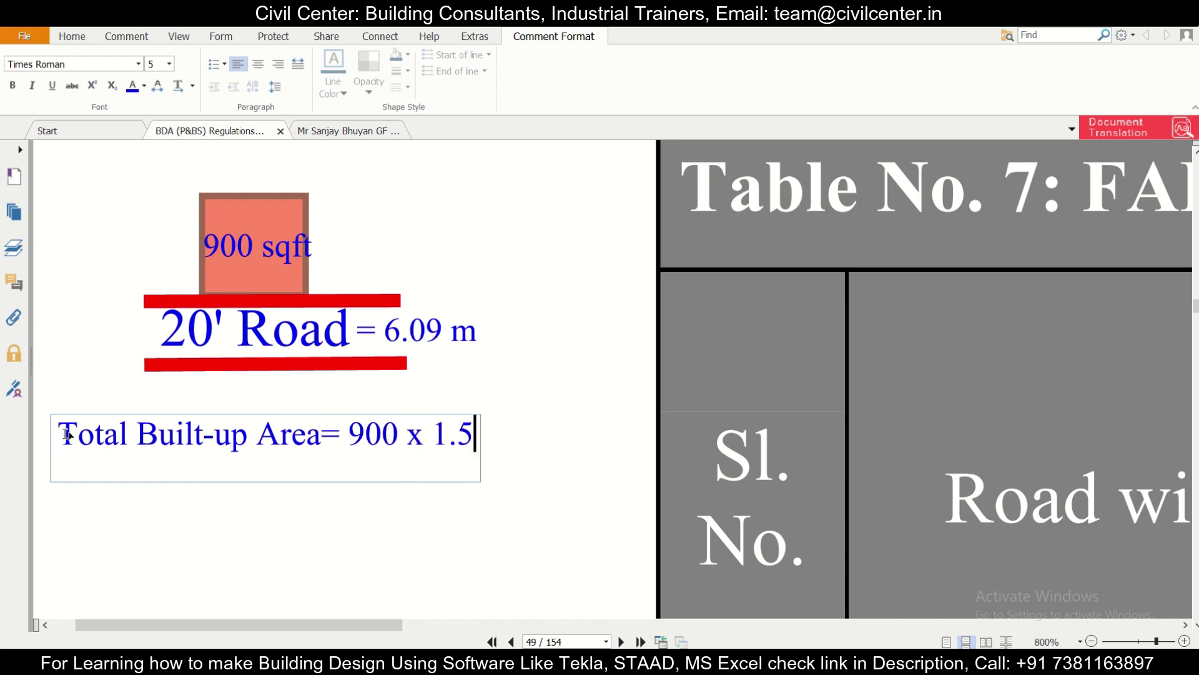
type(" =")
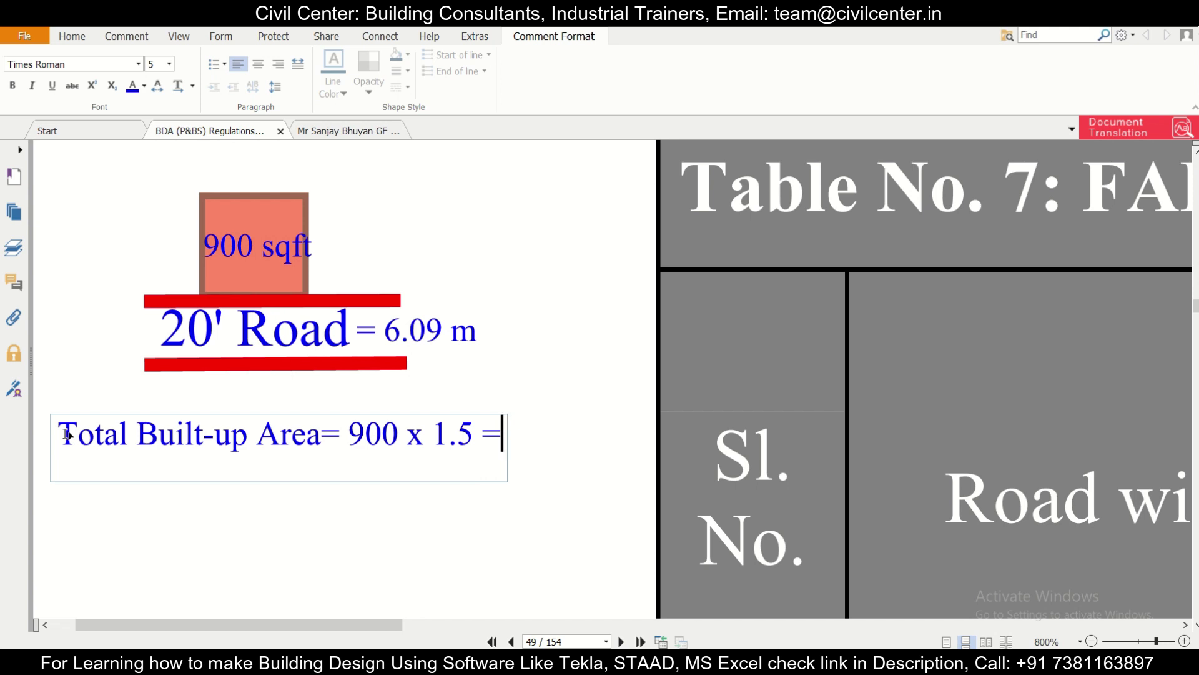
type("1350 s")
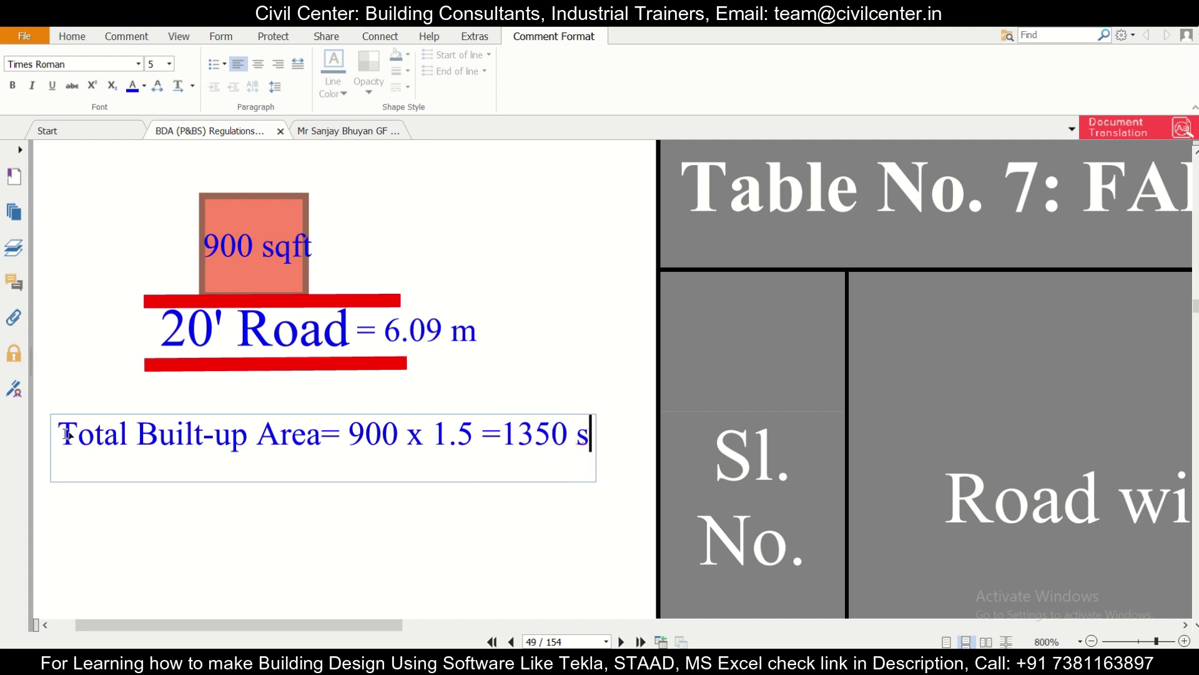
type("qft")
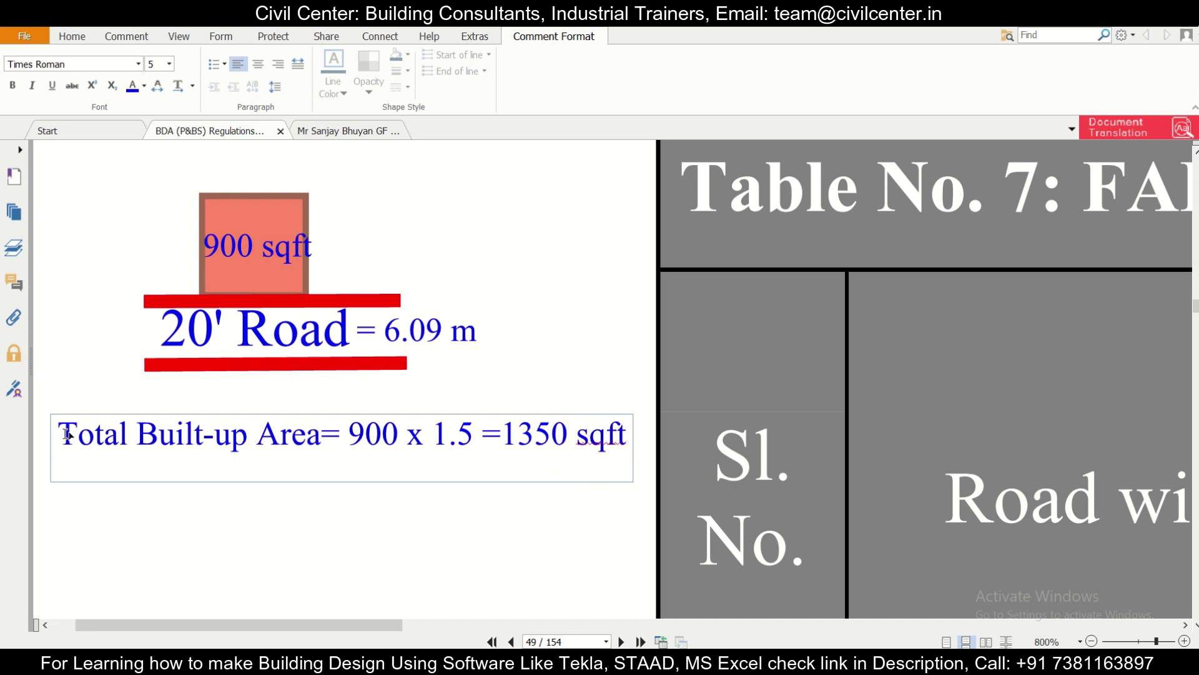
key("Return")
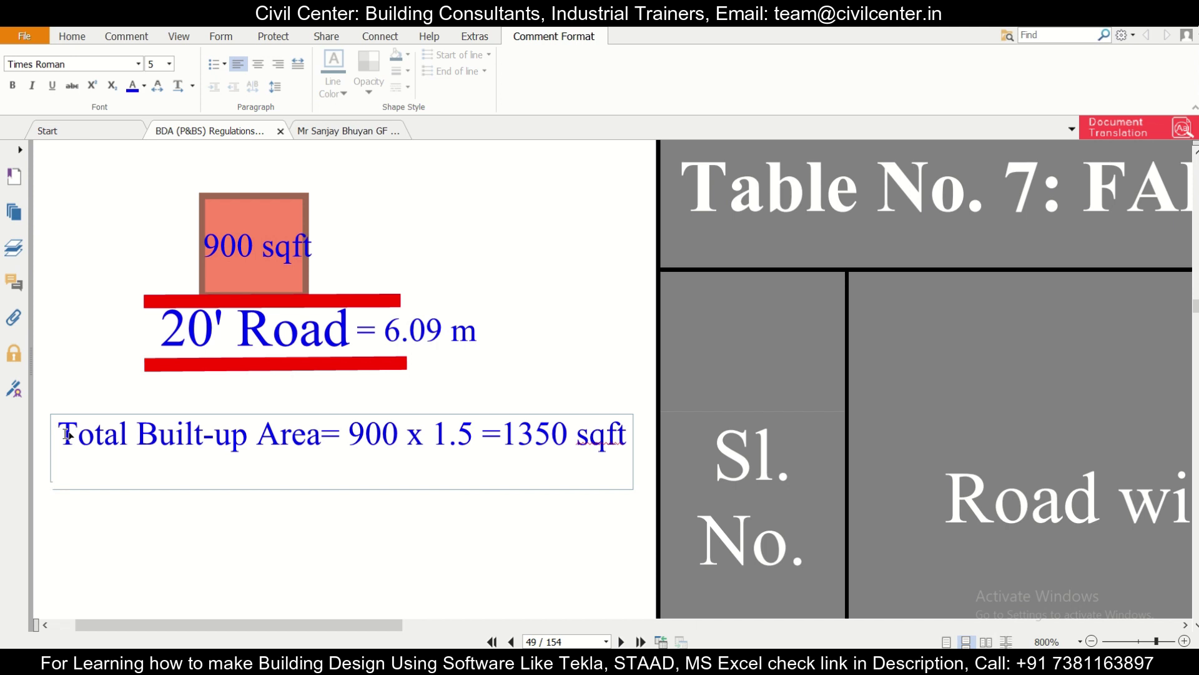
- Add the line 'GF Built-up Area= 675 sqft' to the note
type("GF Buil")
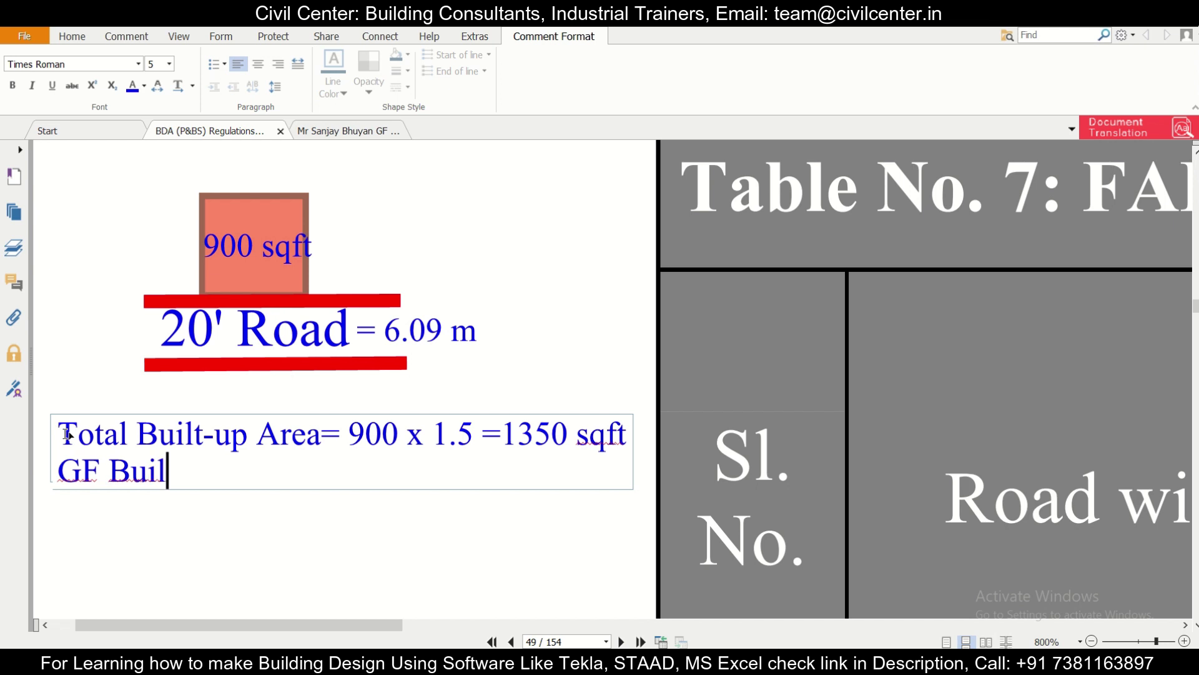
type("t-up Area=")
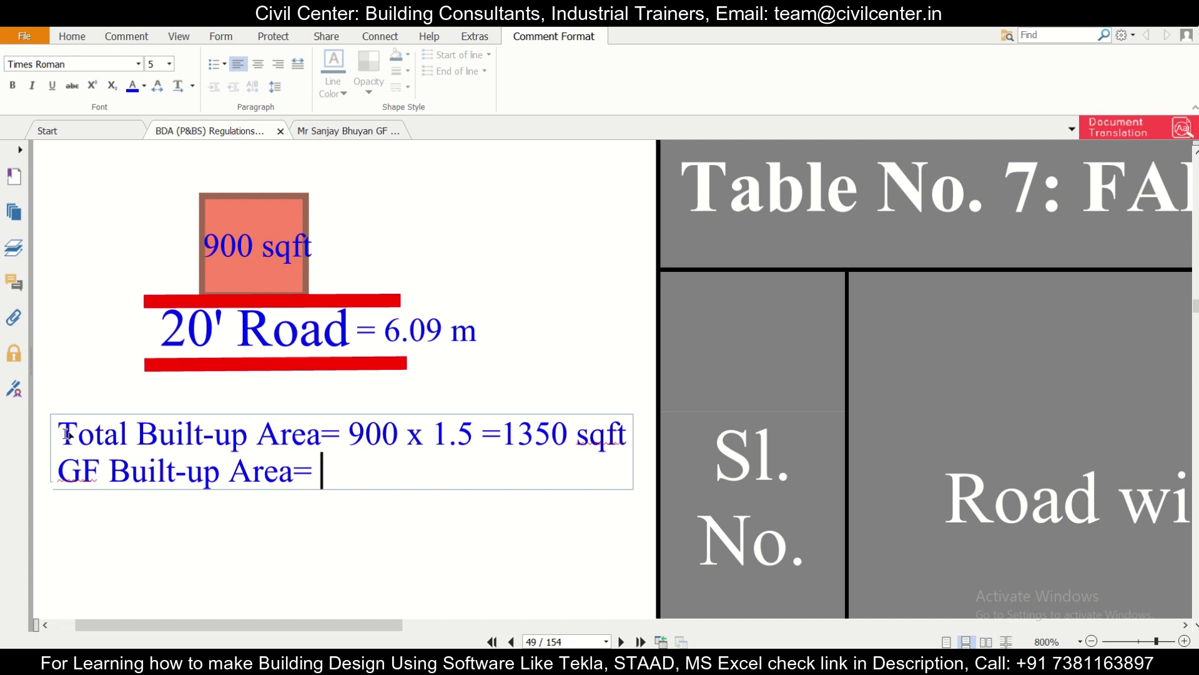
type("675 s")
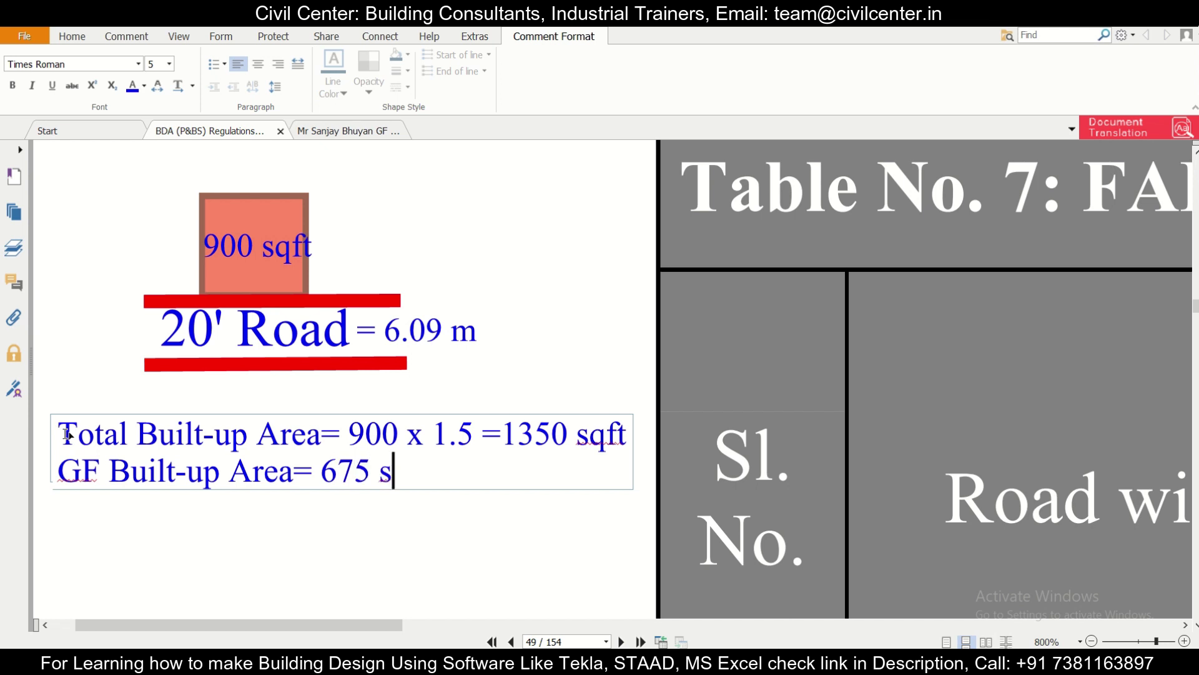
type("qft")
key("Return")
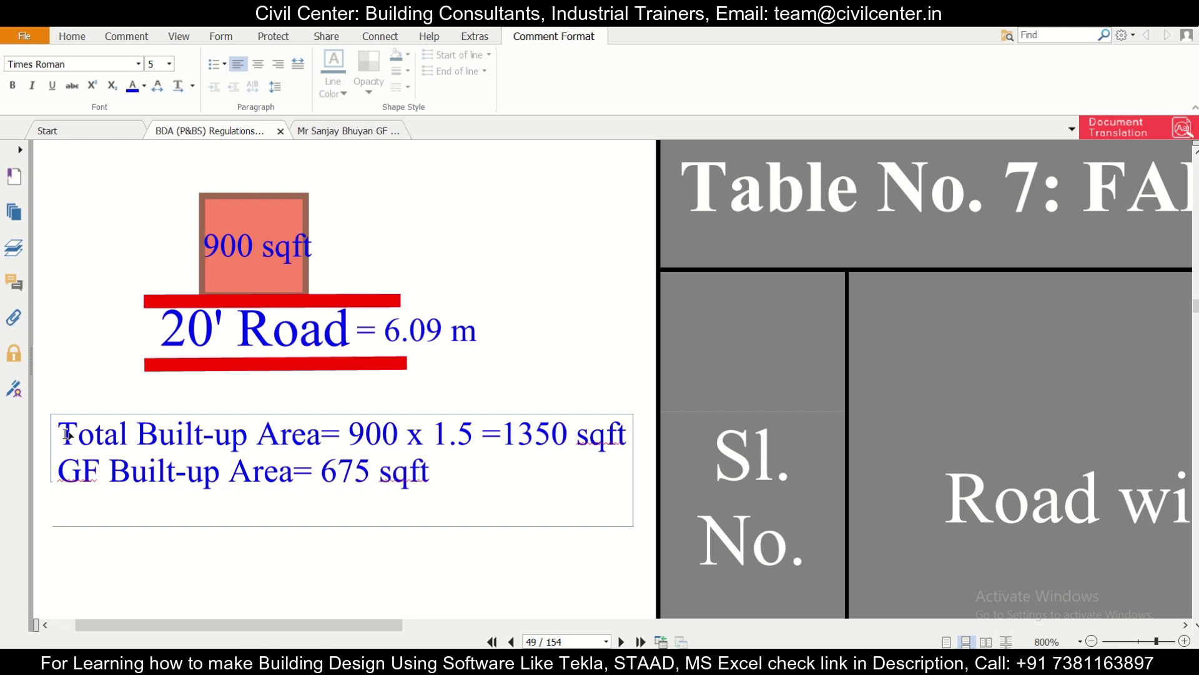
- Add 'FF Built-up Area= 675 sqft' and insert a blank line after the total
type("FF")
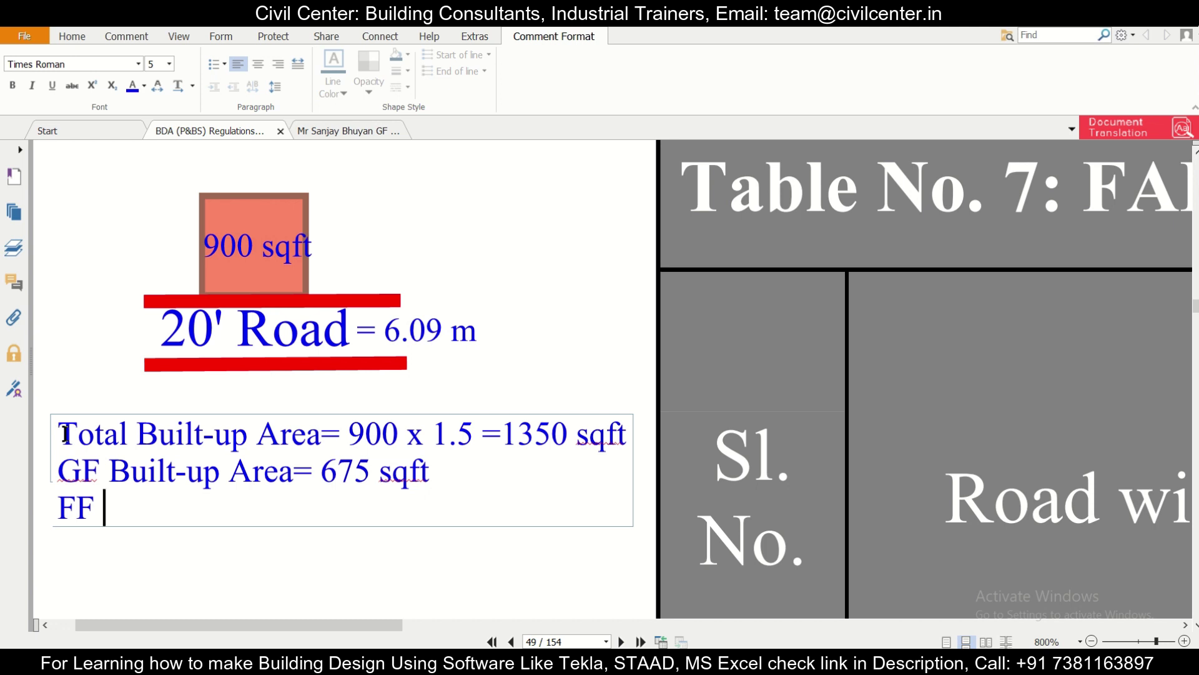
left_click_drag(459, 477, 123, 465)
key("ctrl+c")
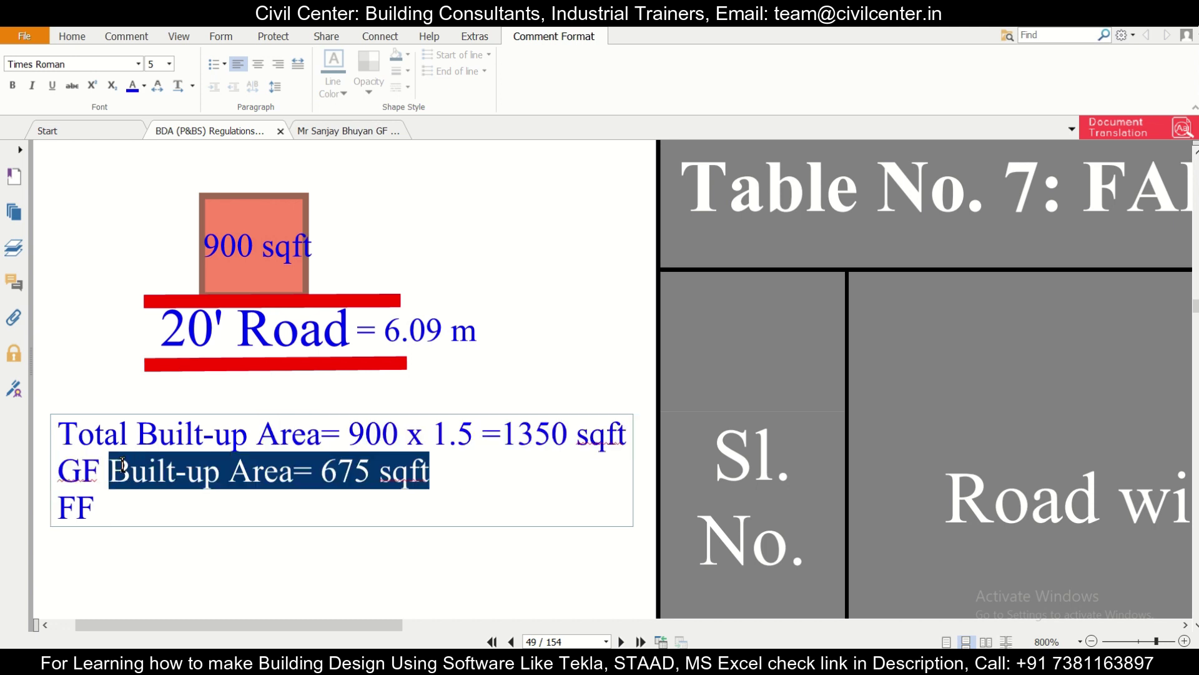
left_click(137, 511)
key("ctrl+v")
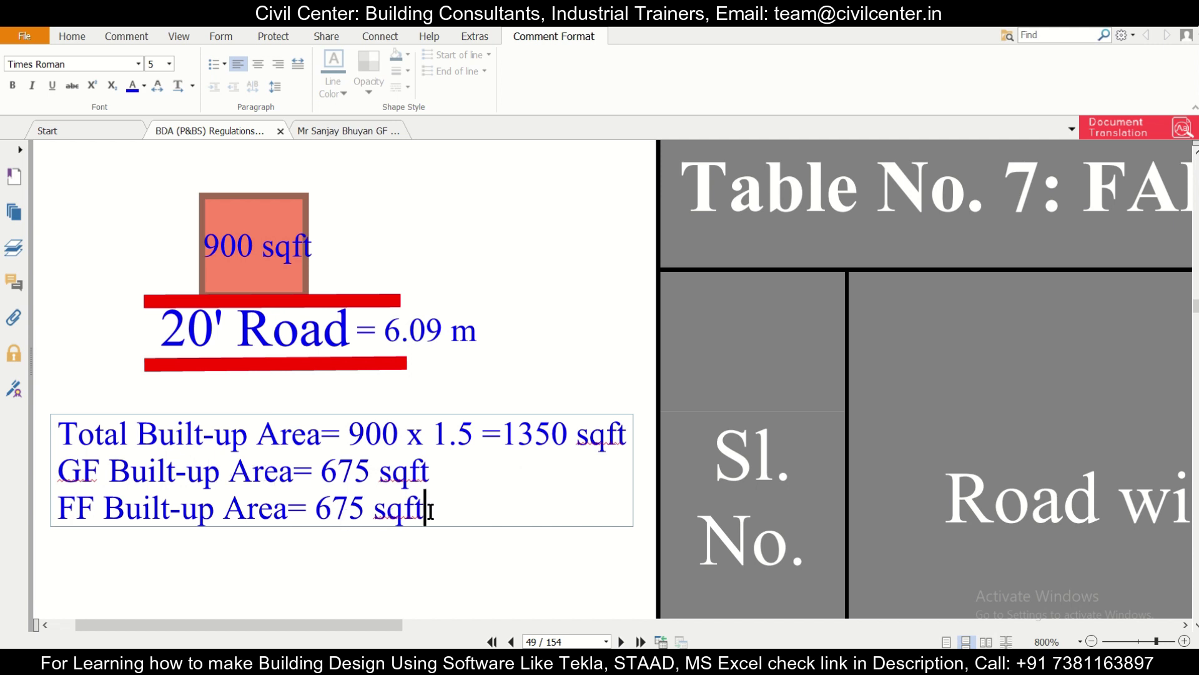
left_click(624, 438)
key("Return")
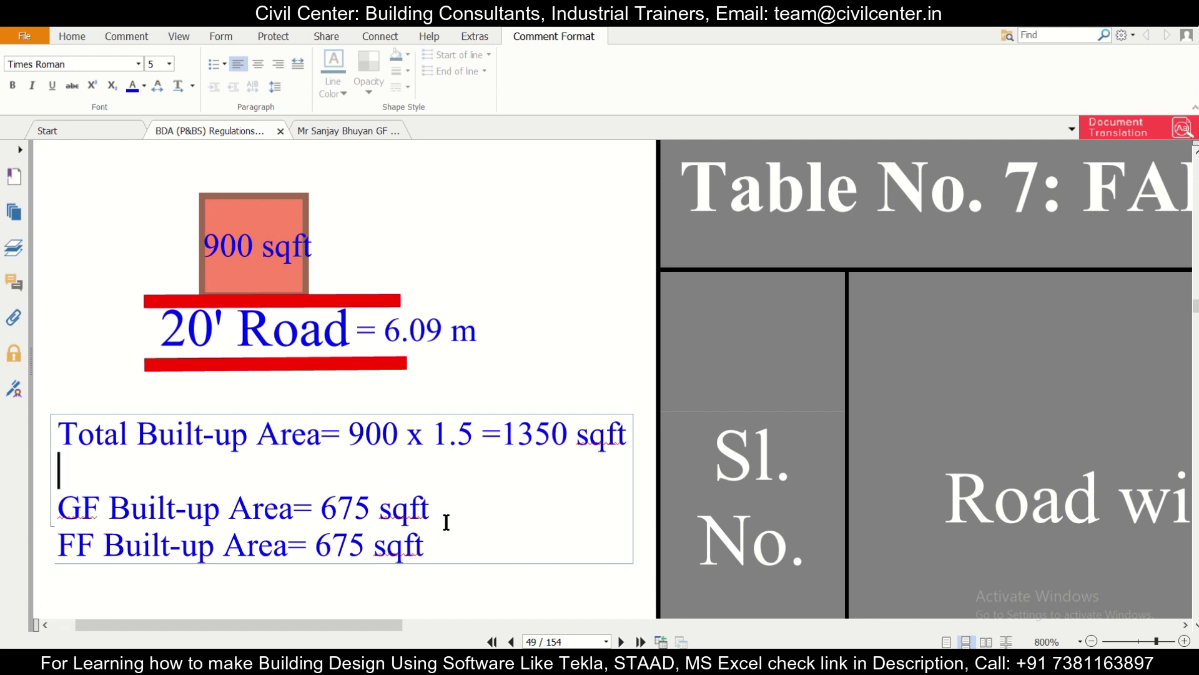
scroll(446, 521, "down", 2, "ctrl")
scroll(446, 521, "down", 2, "ctrl")
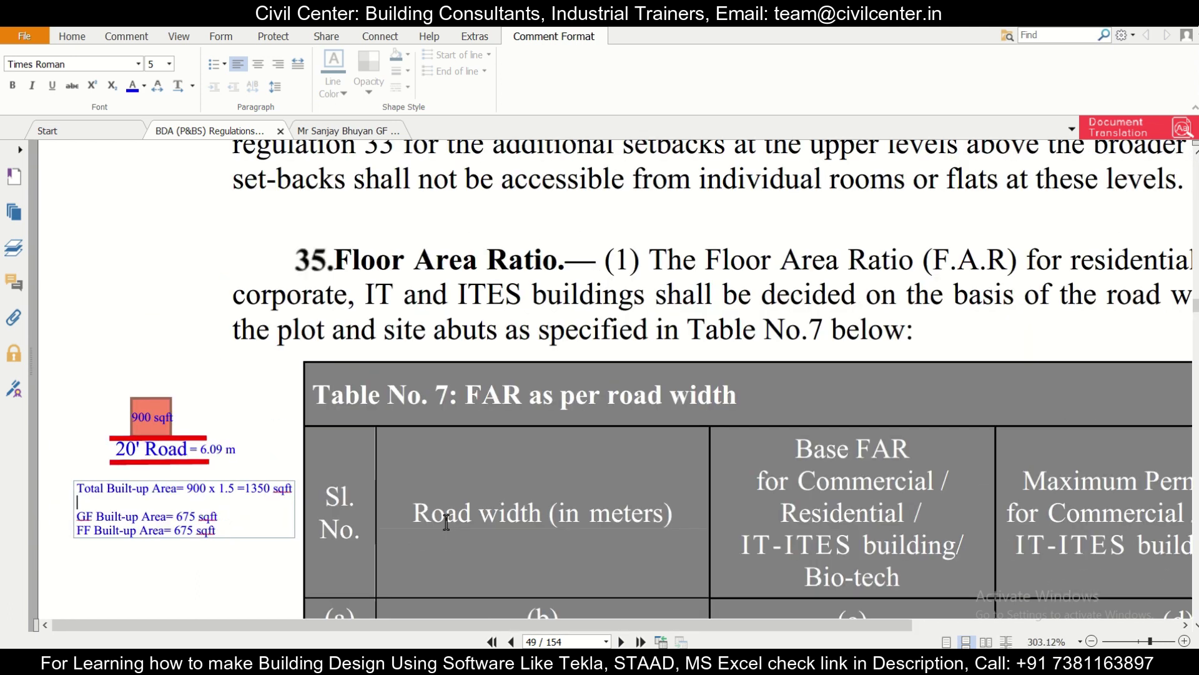
scroll(441, 526, "down", 3)
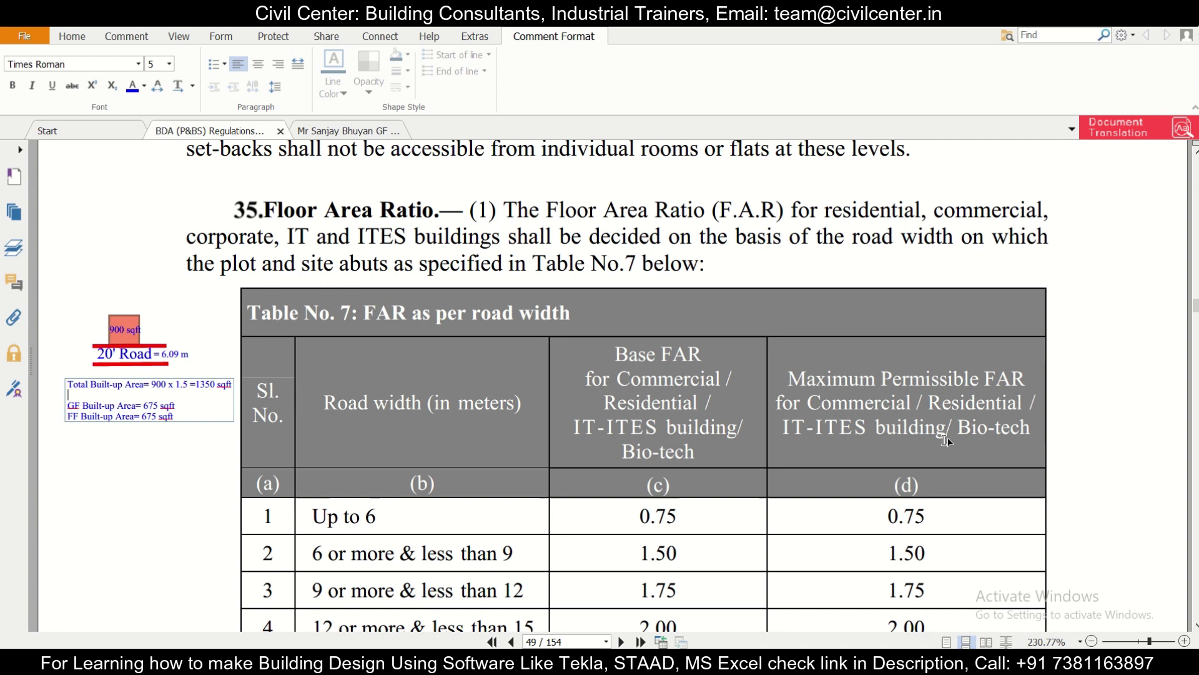
scroll(723, 528, "down", 3)
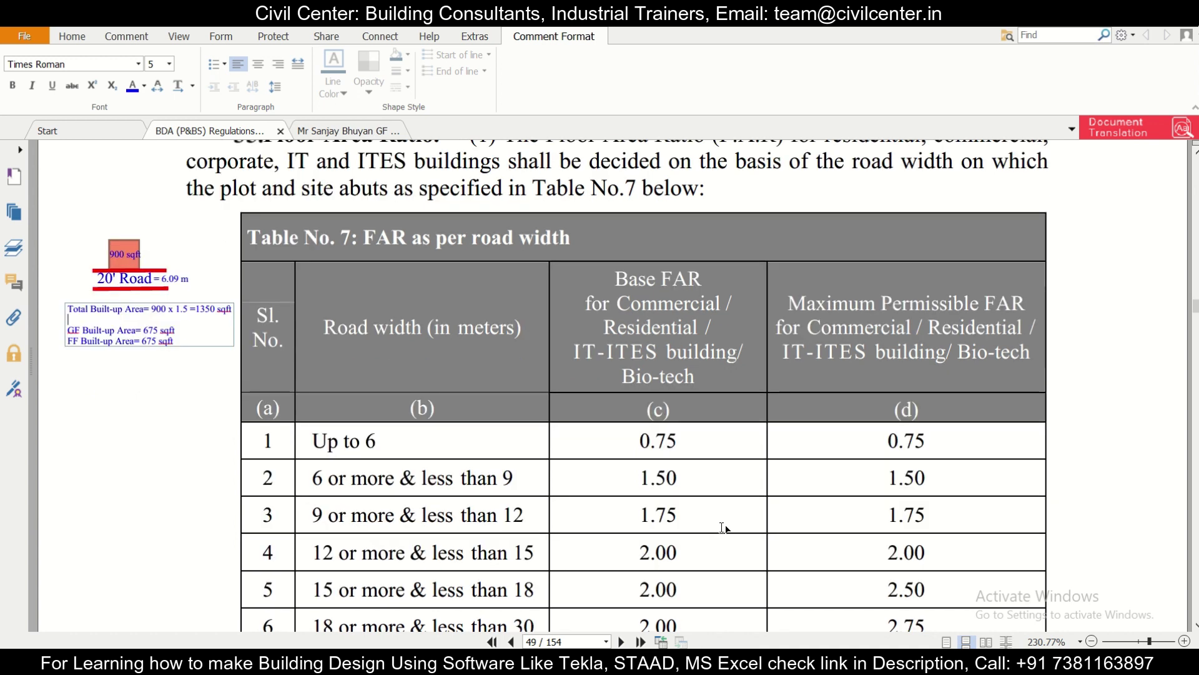
scroll(614, 554, "up", 1)
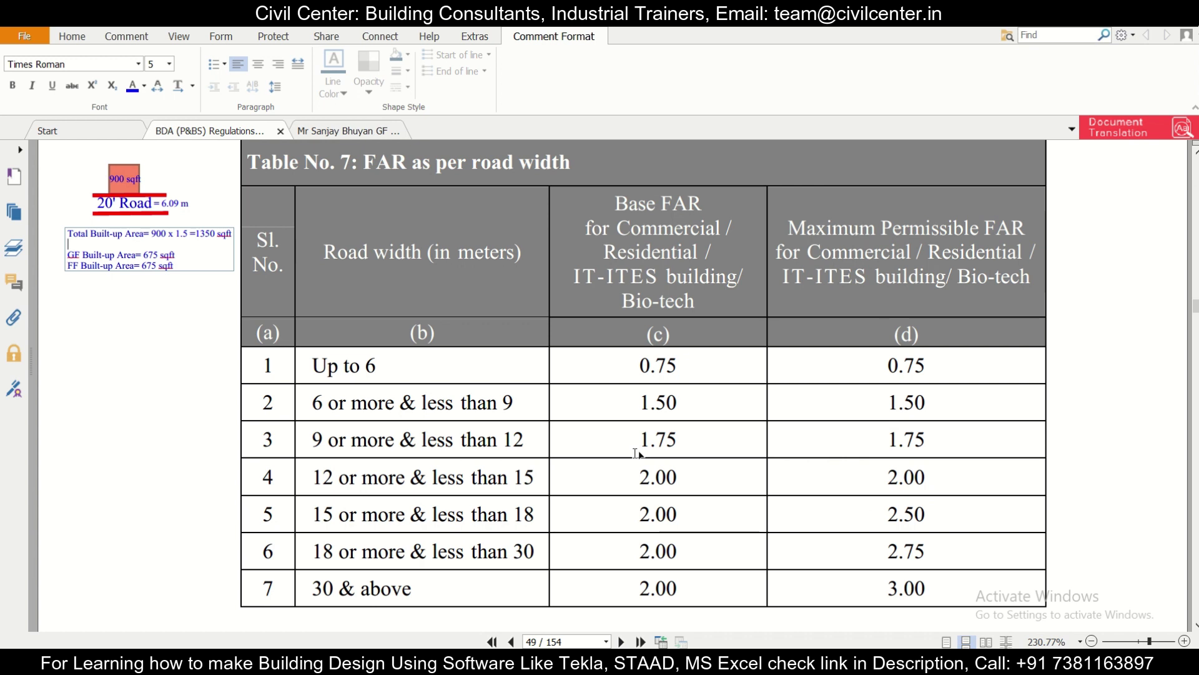
scroll(581, 486, "down", 1, "ctrl")
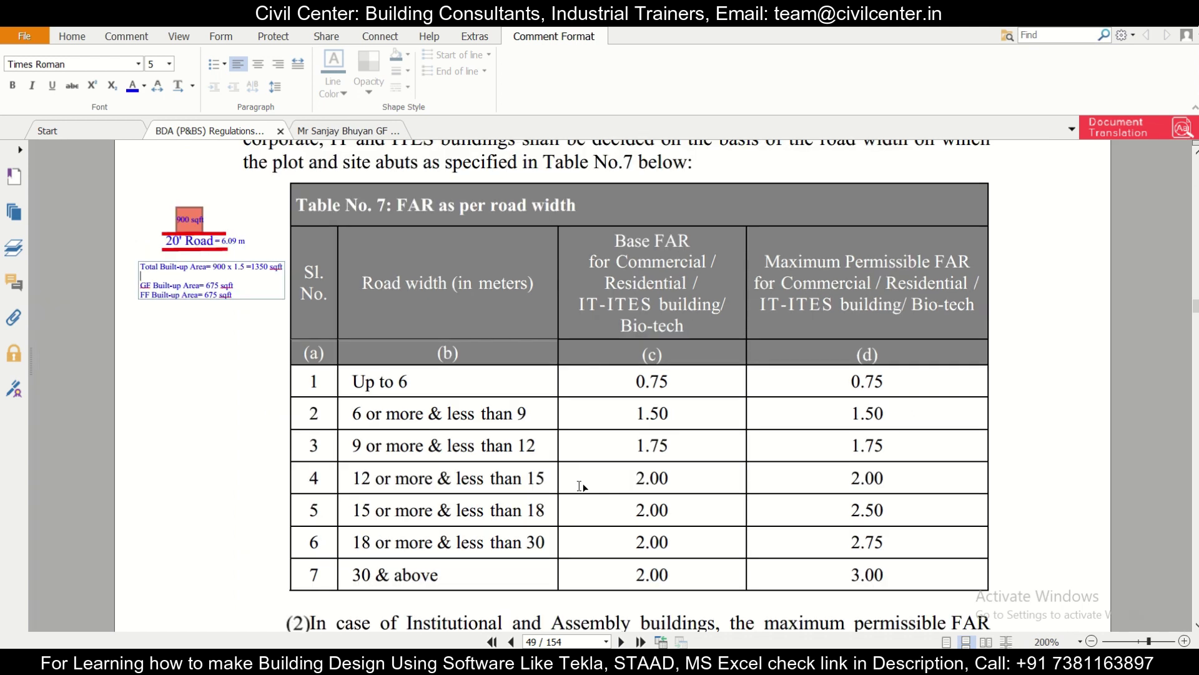